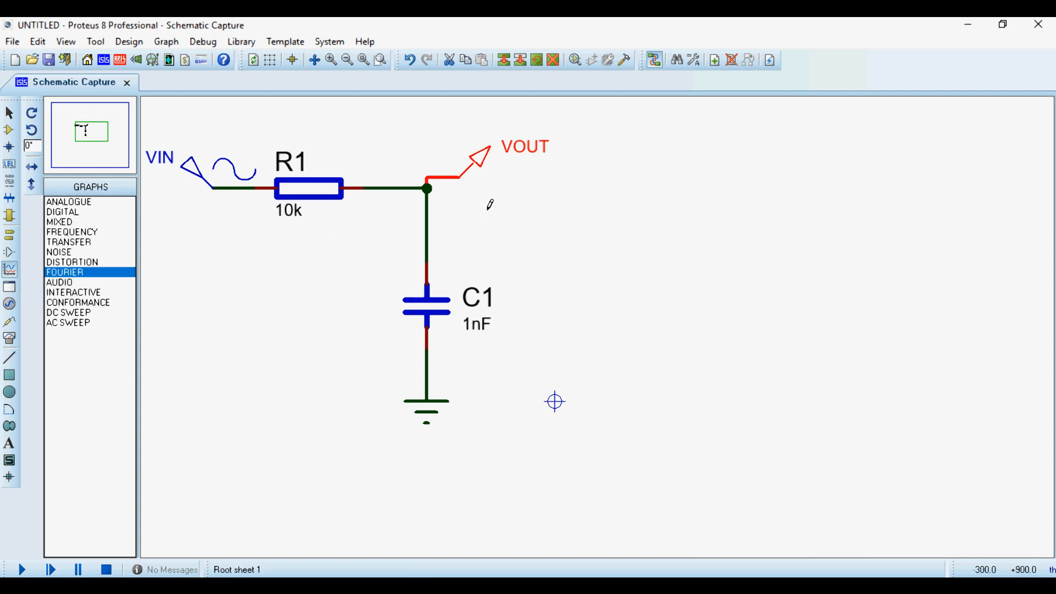
# Place a Fourier analysis graph beside the RC circuit and set its maximum frequency to 10k
pyautogui.click(576, 116)
pyautogui.moveTo(575, 123); pyautogui.dragTo(1024, 423)
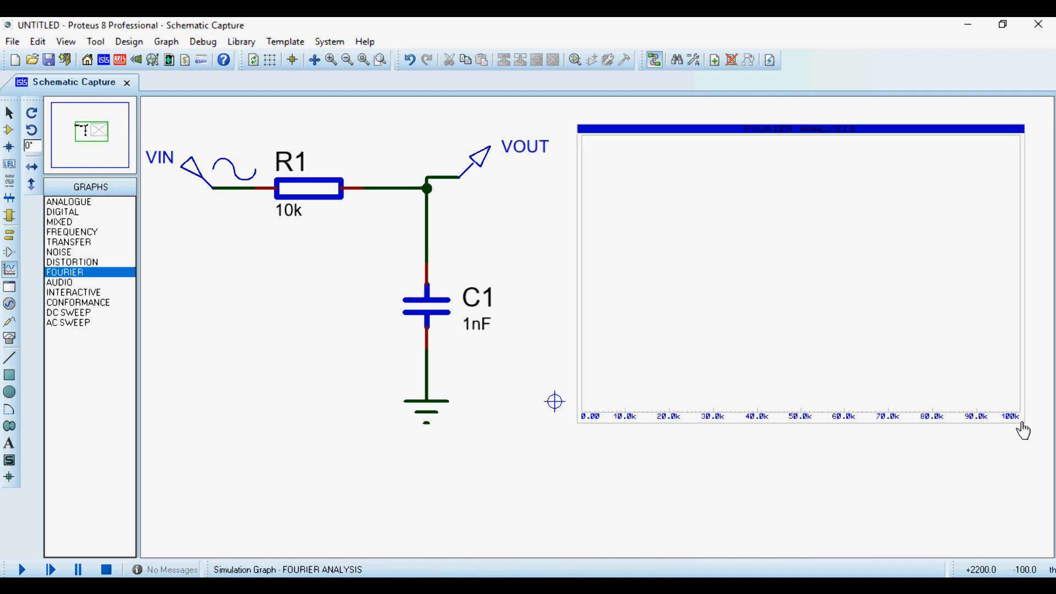
pyautogui.click(741, 231)
pyautogui.click(741, 234)
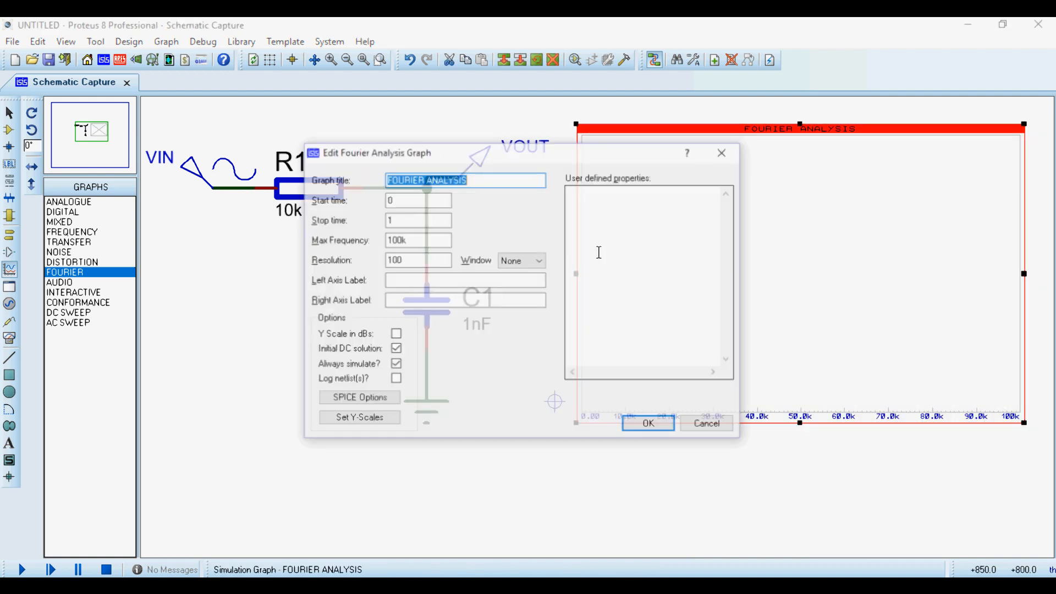
pyautogui.click(389, 201)
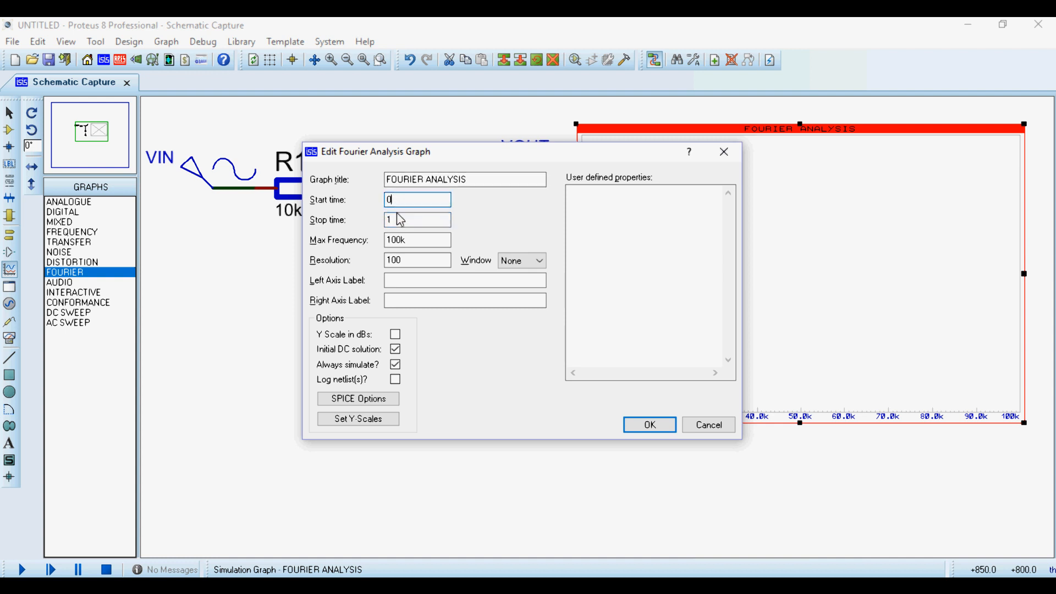
pyautogui.moveTo(394, 220); pyautogui.dragTo(384, 220)
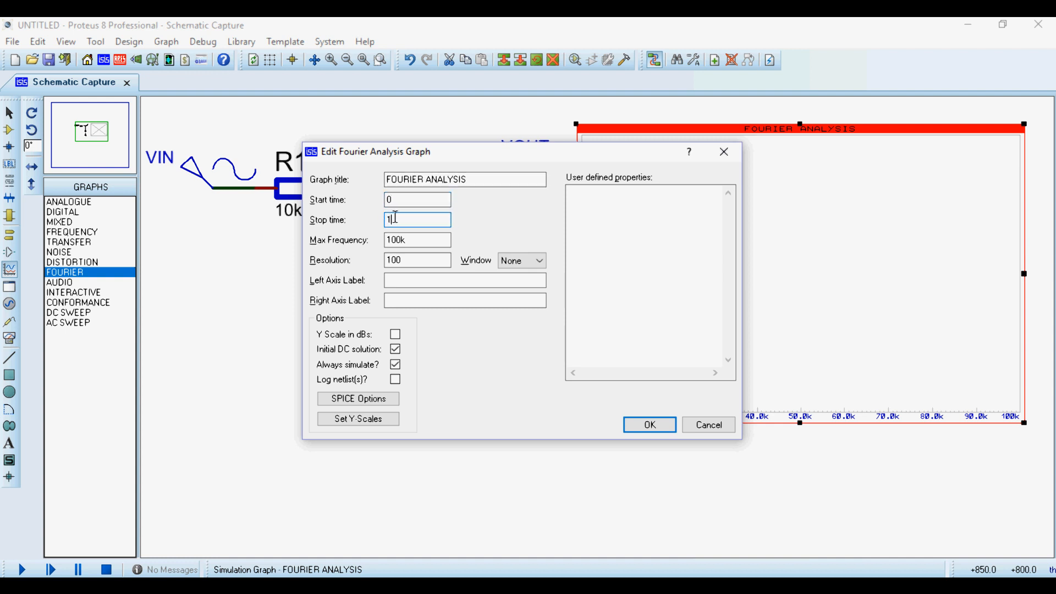
pyautogui.moveTo(387, 152); pyautogui.dragTo(626, 194)
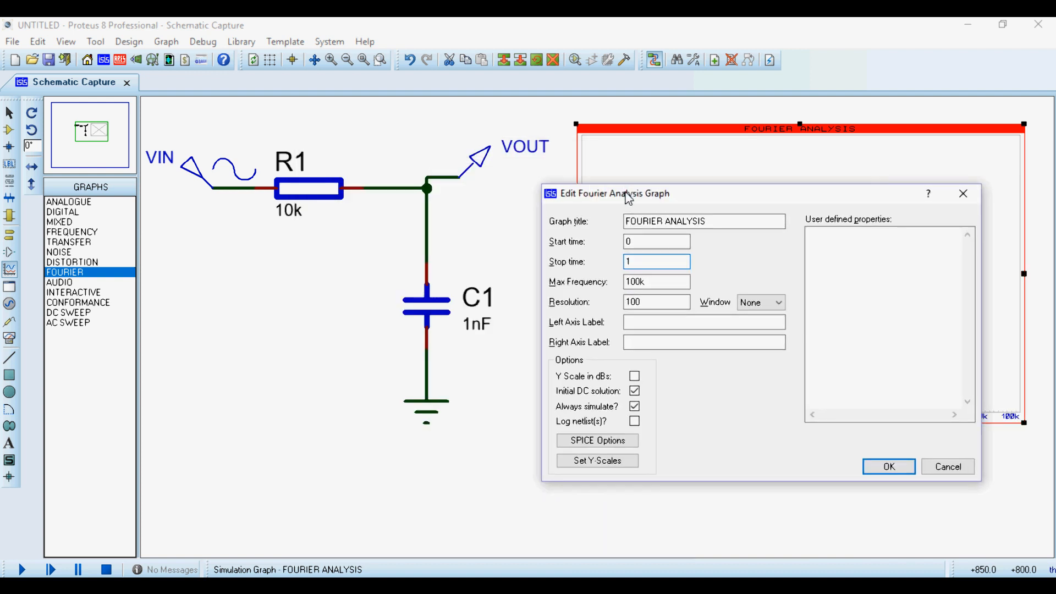
pyautogui.doubleClick(628, 283)
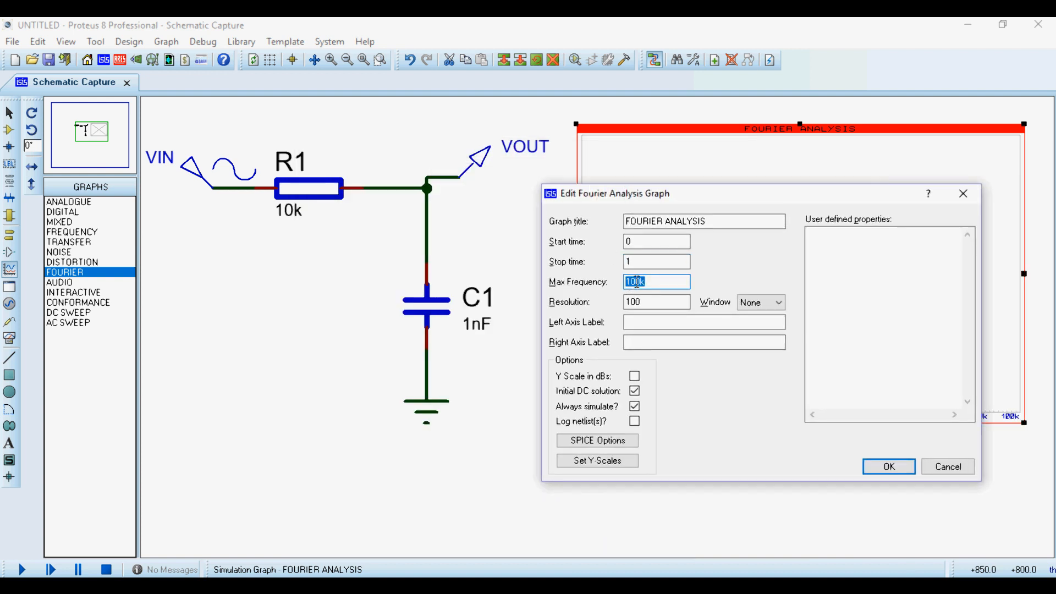
pyautogui.click(636, 282)
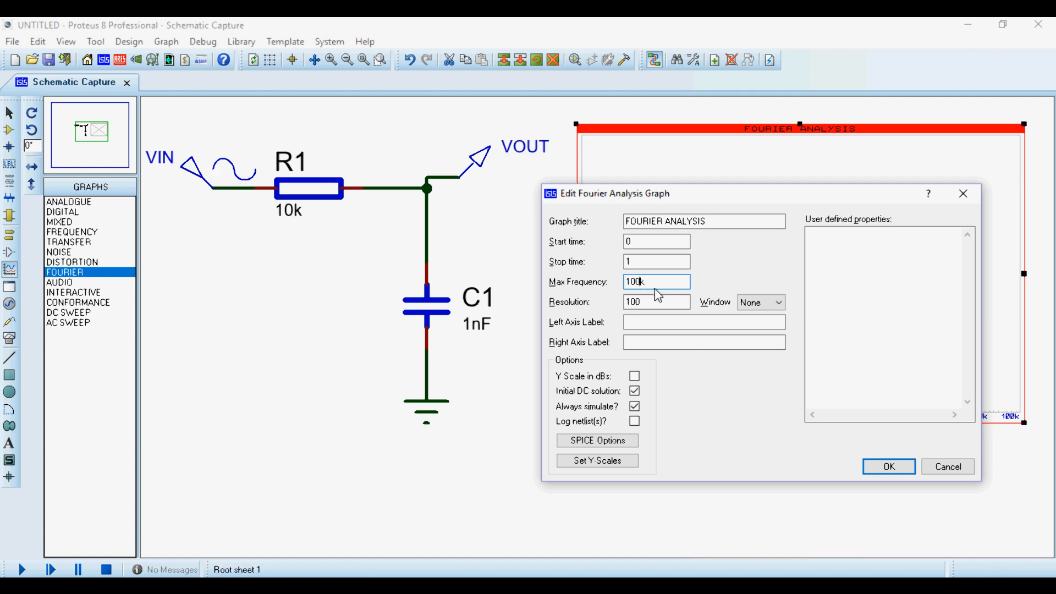
pyautogui.press('BackSpace')
pyautogui.click(642, 302)
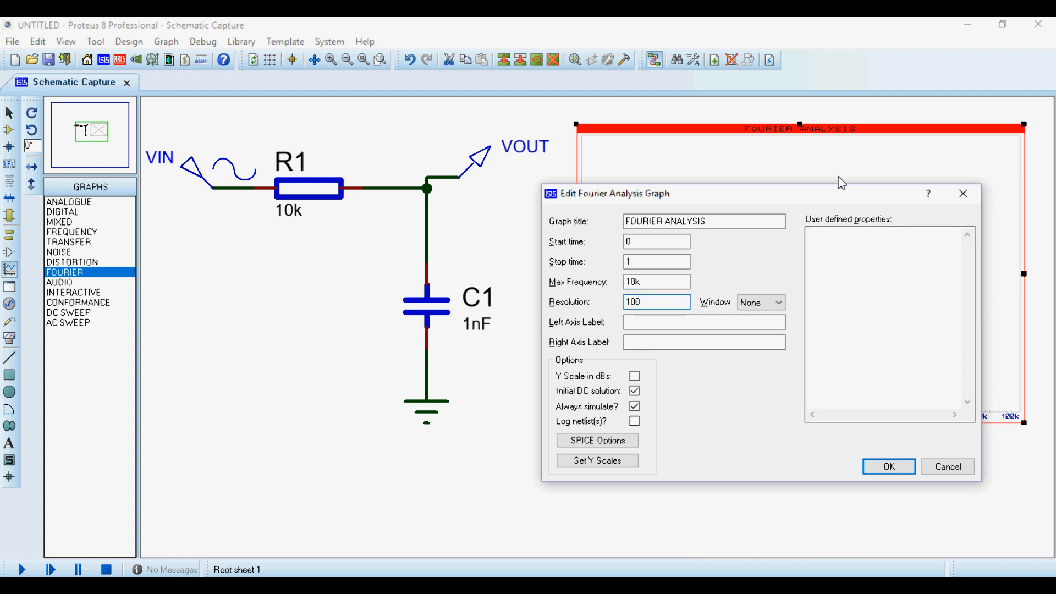
pyautogui.click(884, 468)
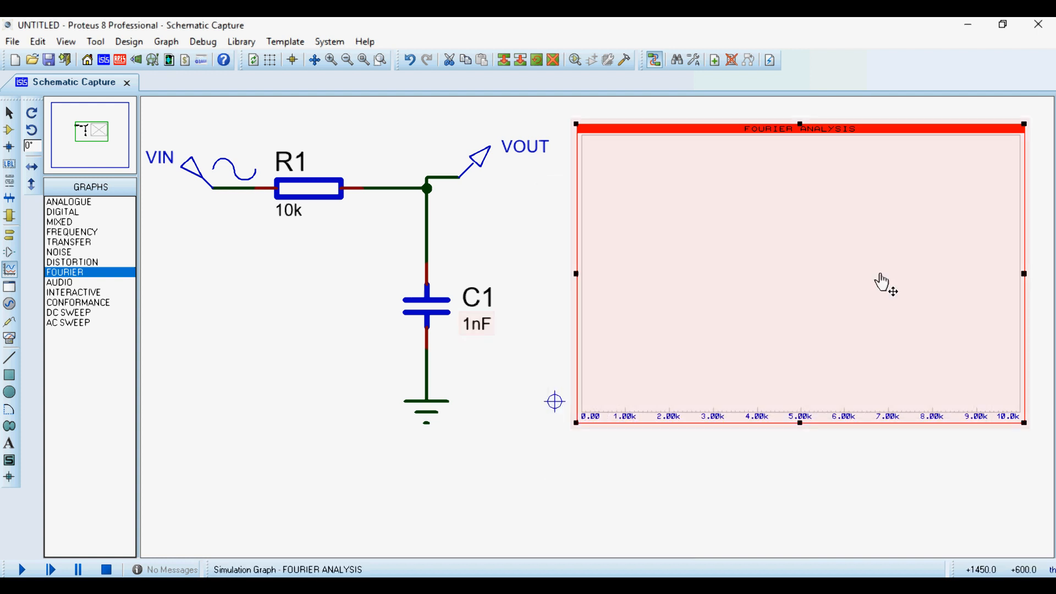
# Add VIN and VOUT as analog traces on the Fourier graph and simulate it
pyautogui.hotkey('ctrl', 't')
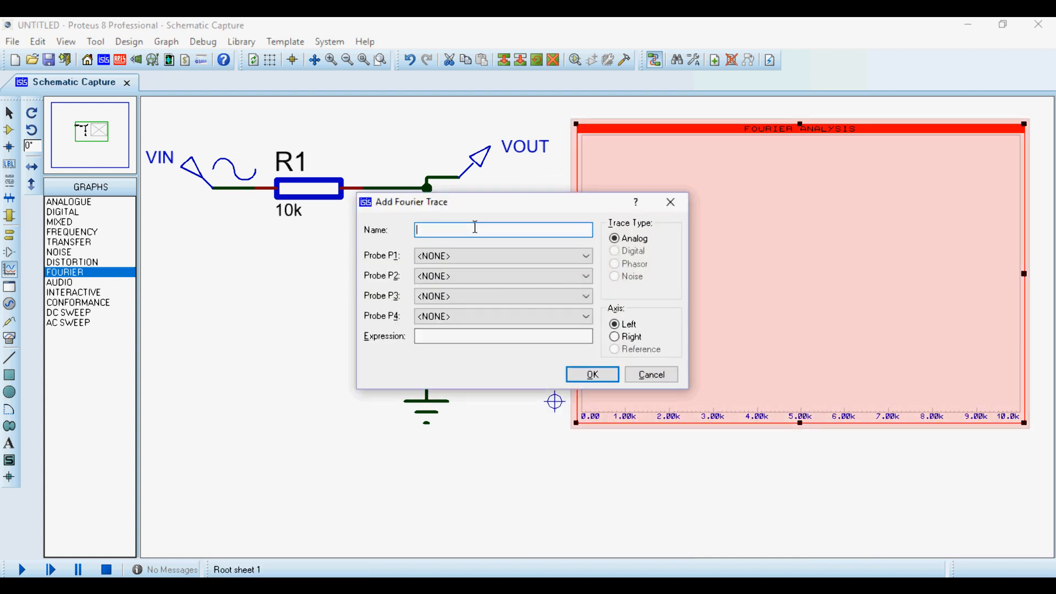
pyautogui.click(474, 255)
pyautogui.click(464, 281)
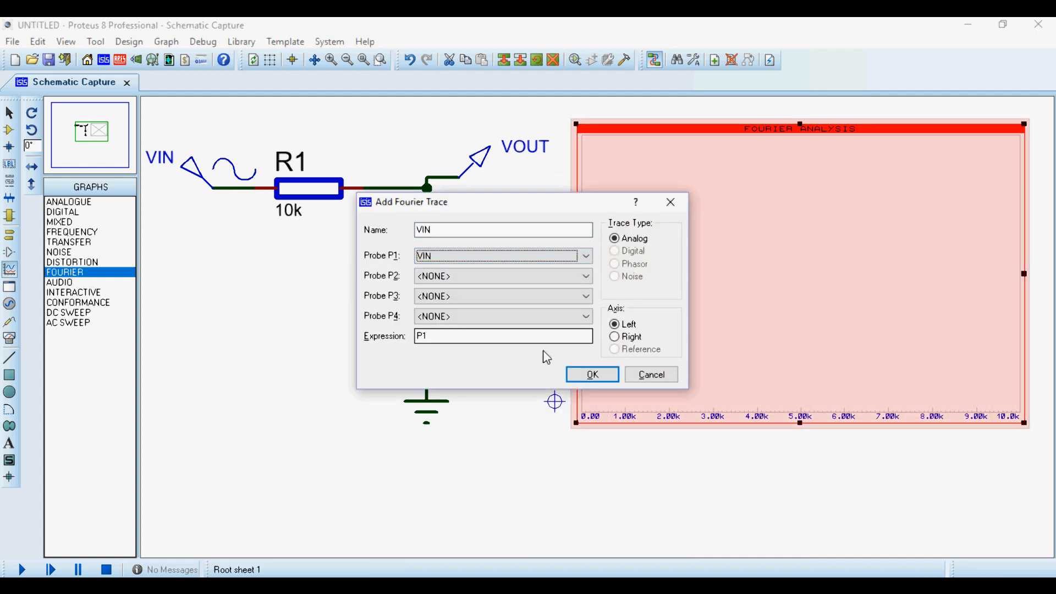
pyautogui.click(593, 375)
pyautogui.hotkey('ctrl', 't')
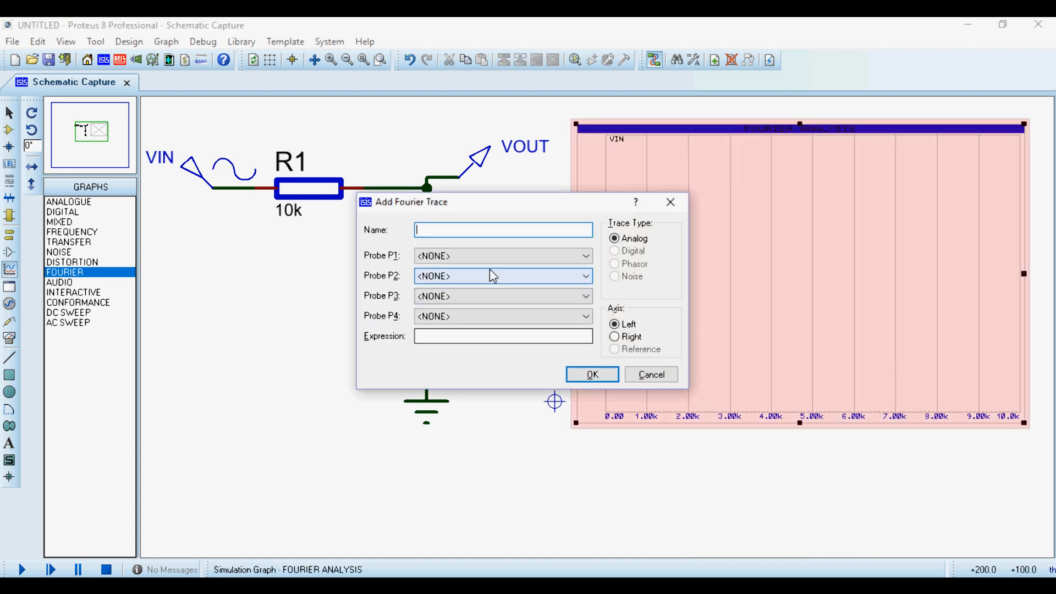
pyautogui.click(476, 256)
pyautogui.click(445, 291)
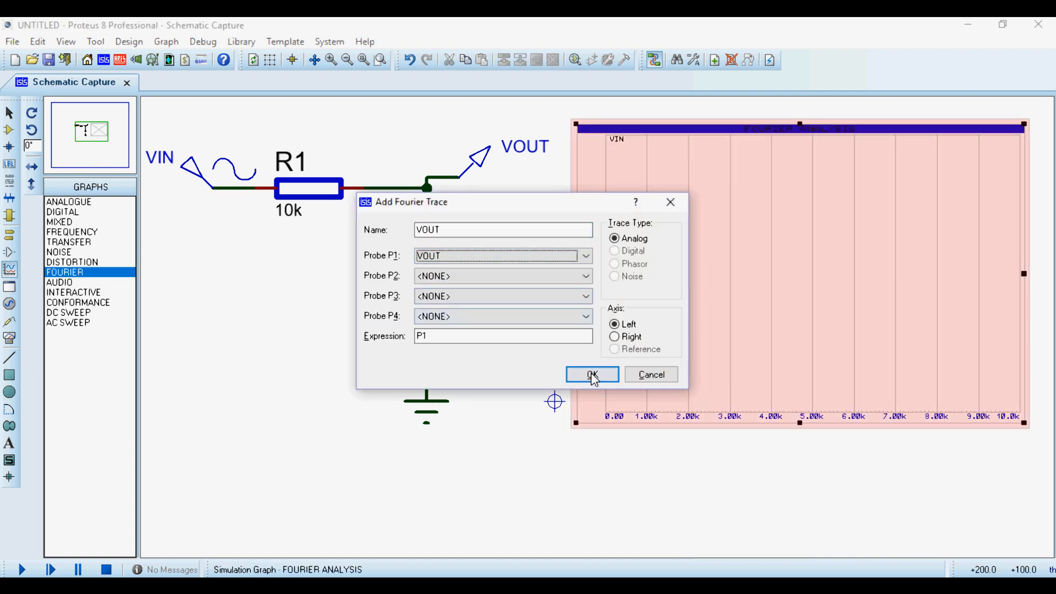
pyautogui.click(592, 375)
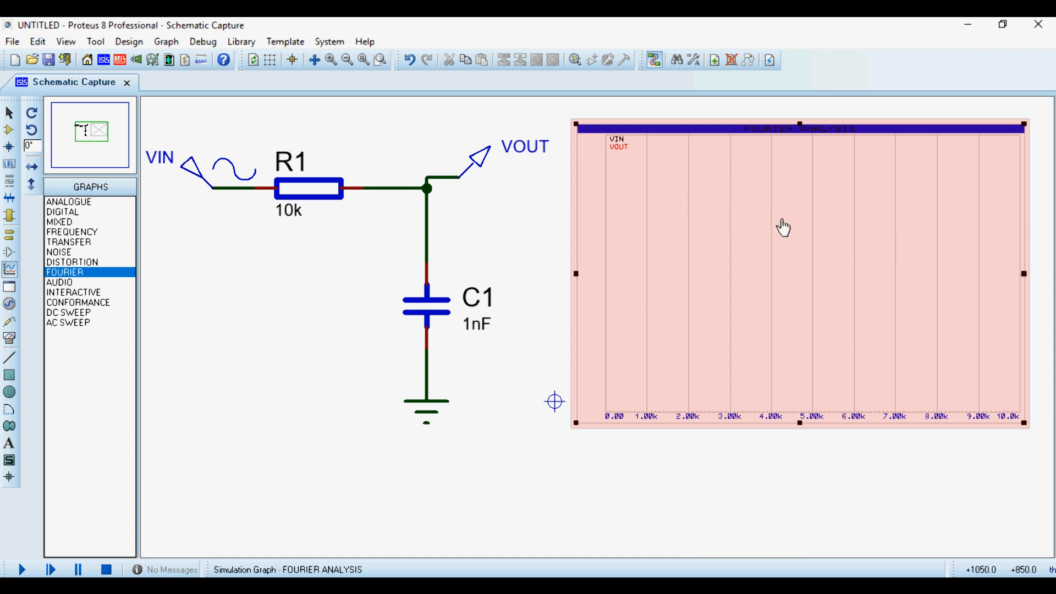
pyautogui.press('space')
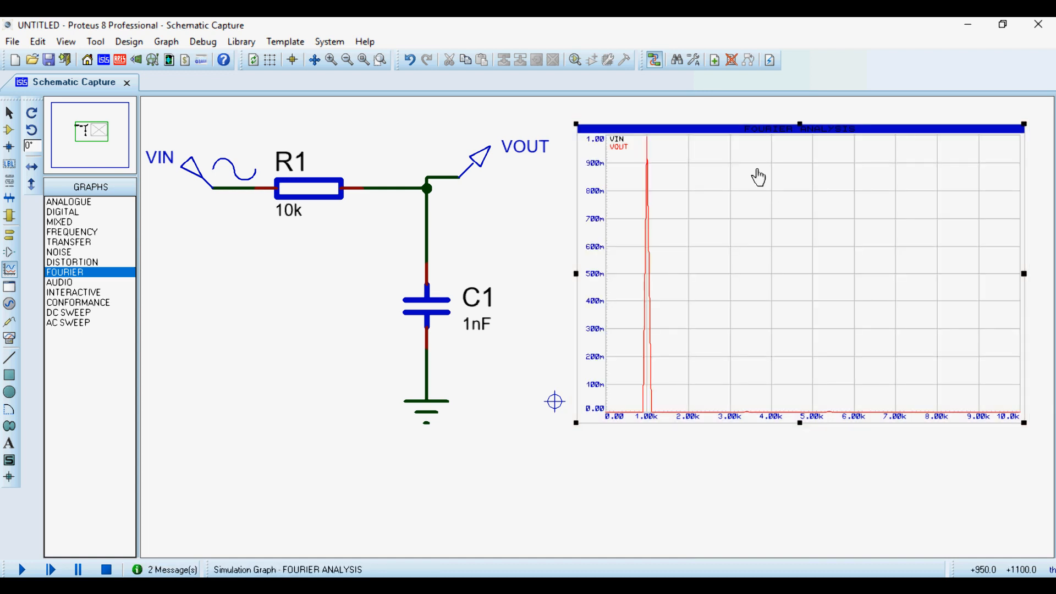
# Examine the VIN and VOUT peak up close in the maximized Fourier graph, and return to the schematic
pyautogui.rightClick(695, 264)
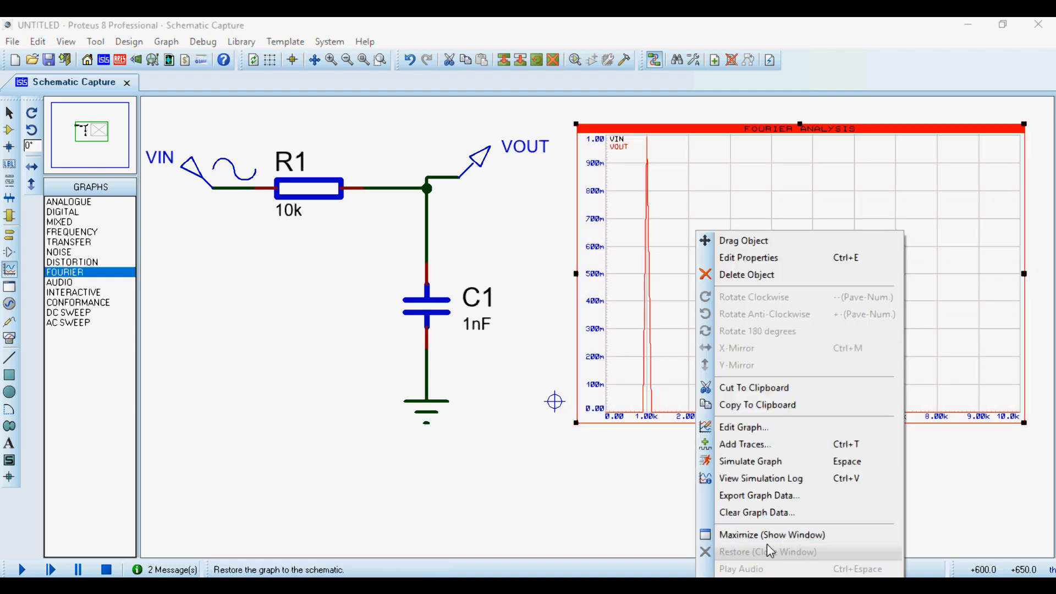
pyautogui.click(765, 536)
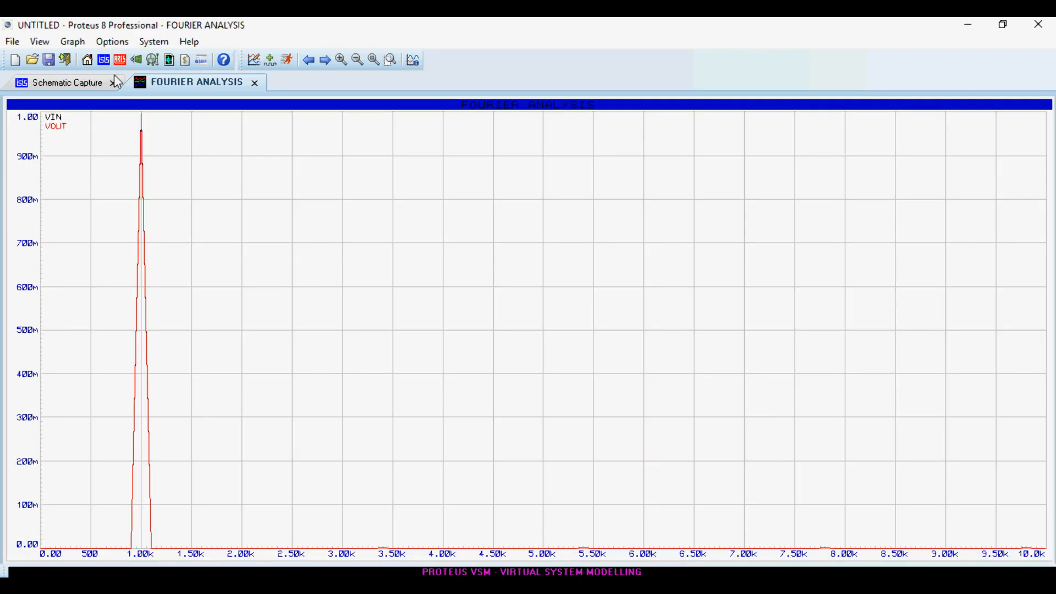
pyautogui.press('F6')
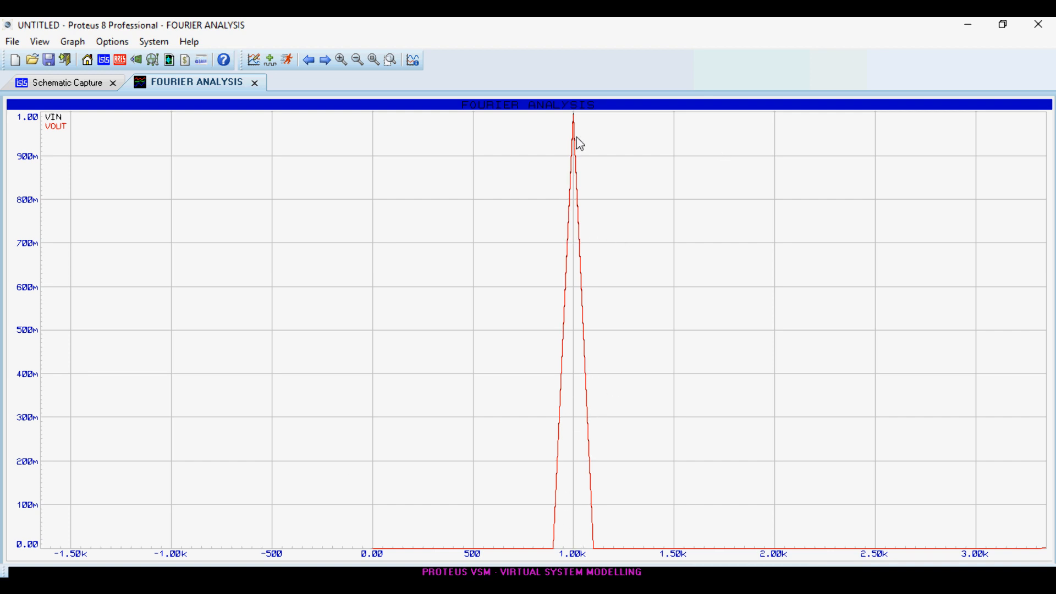
pyautogui.press('F8')
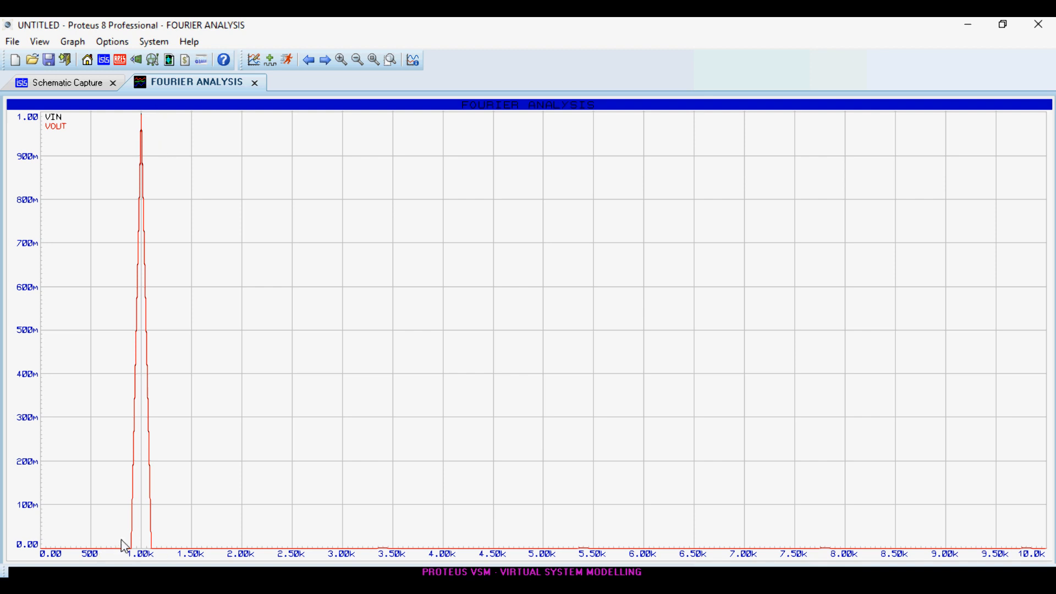
pyautogui.press('F6')
pyautogui.scroll(1, 598, 386)
pyautogui.scroll(1, 343, 311)
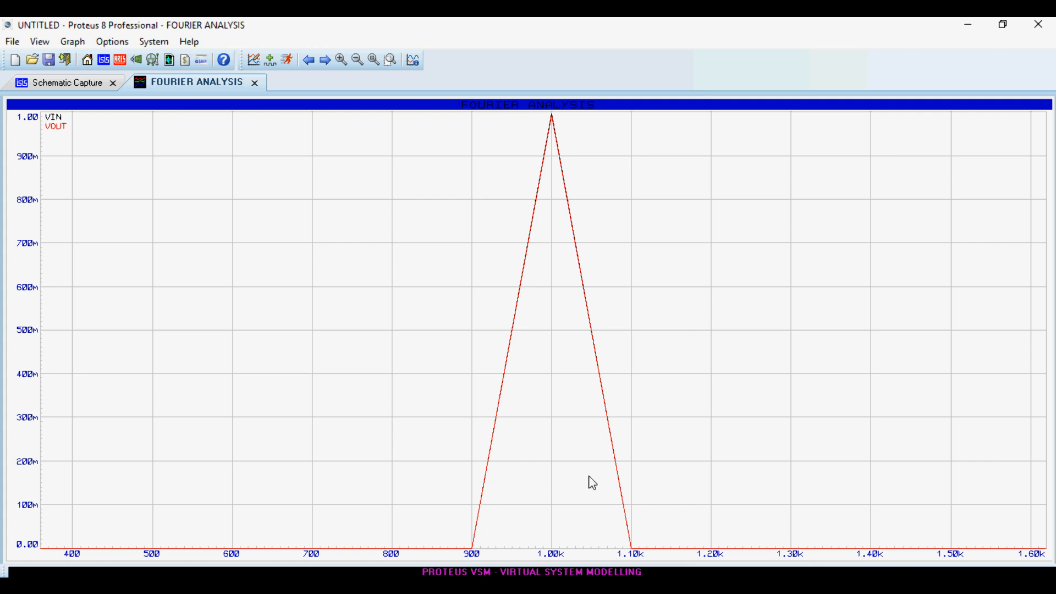
pyautogui.click(255, 82)
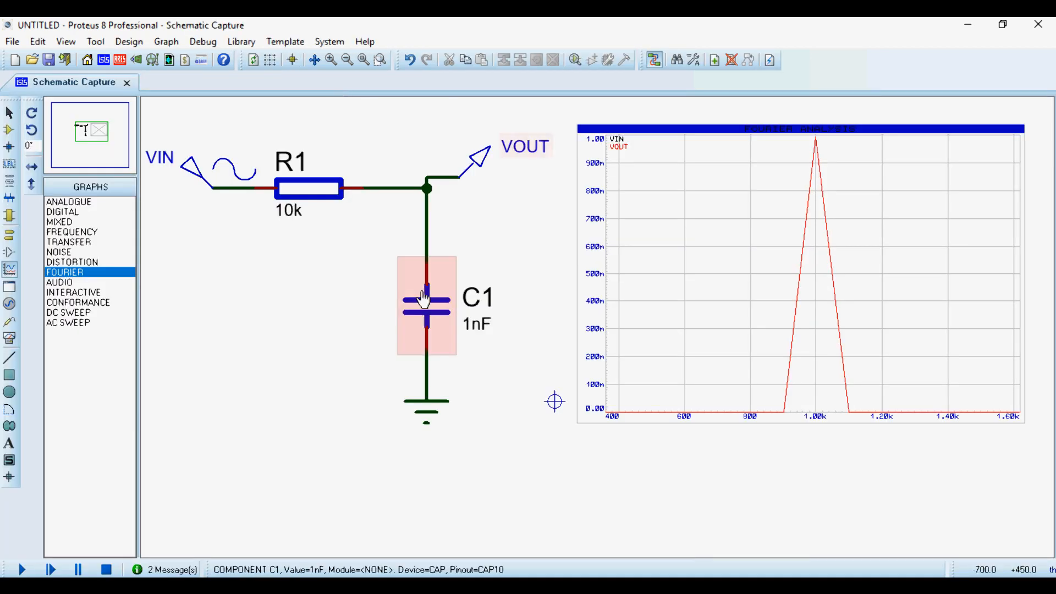
# Set the Fourier graph's resolution to 10
pyautogui.click(686, 277)
pyautogui.click(686, 278)
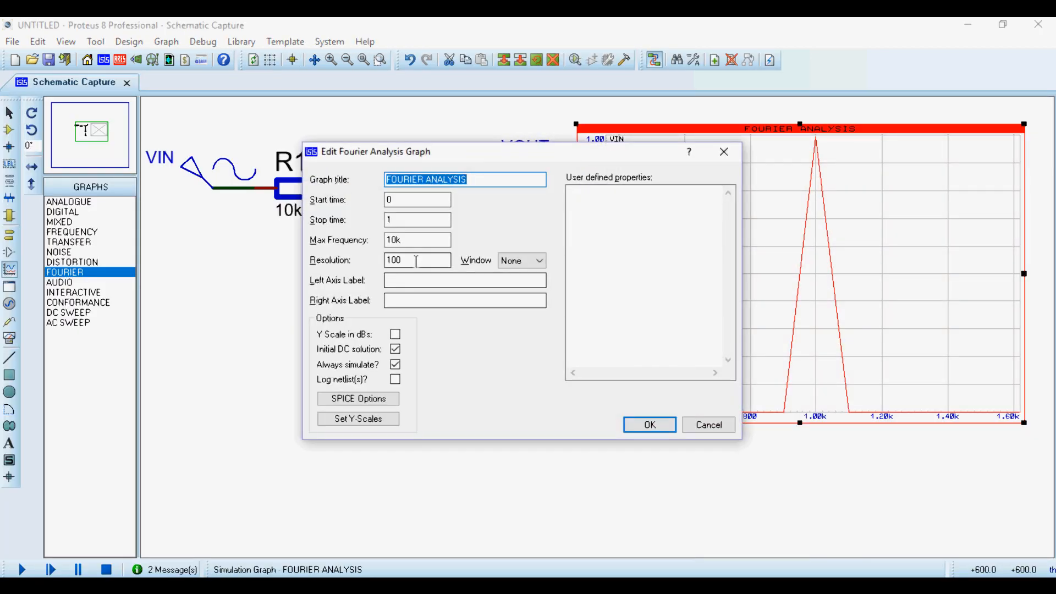
pyautogui.moveTo(410, 261); pyautogui.dragTo(340, 268)
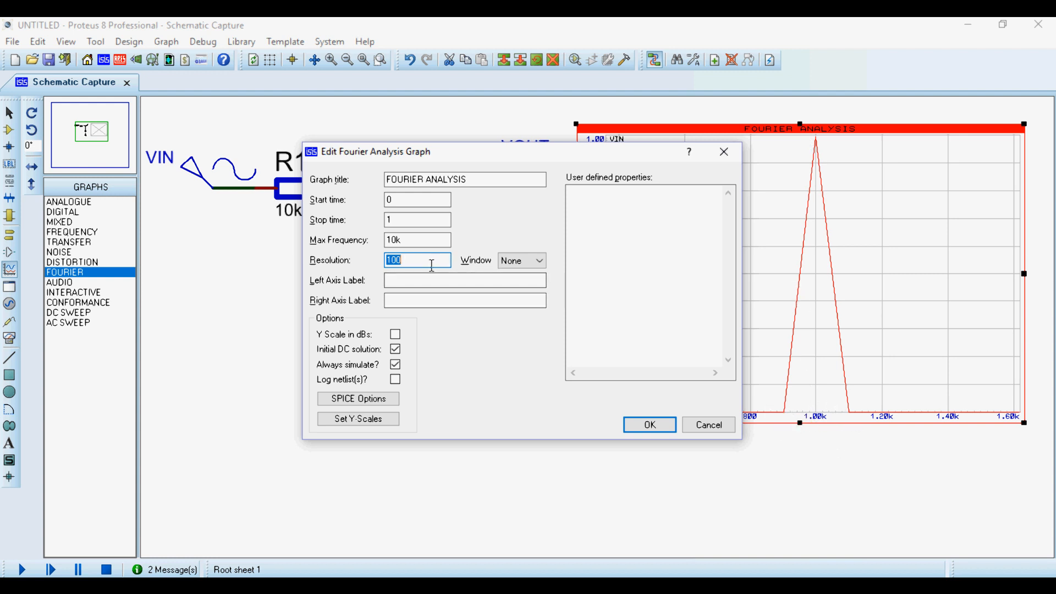
pyautogui.click(650, 425)
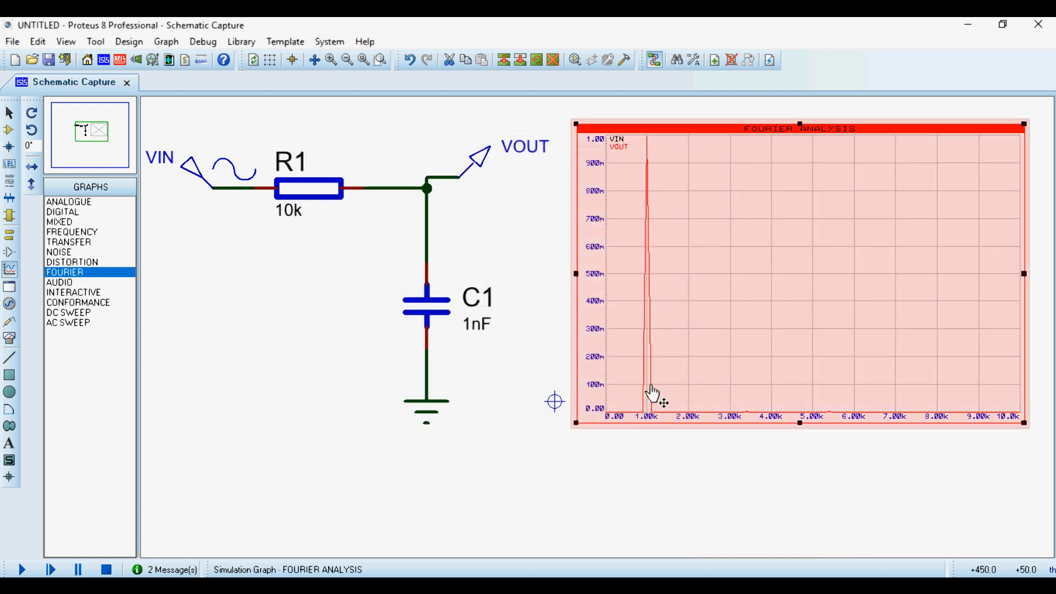
# Check the full spectrum in the maximized graph window again and return to the whole schematic
pyautogui.rightClick(674, 379)
pyautogui.click(745, 534)
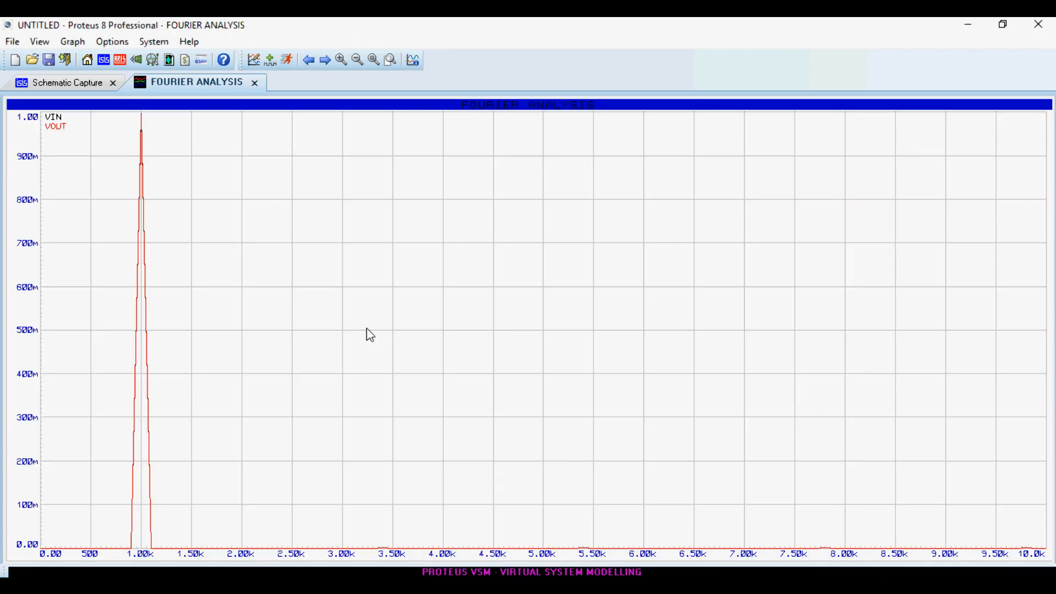
pyautogui.scroll(1, 137, 549)
pyautogui.scroll(-1, 529, 331)
pyautogui.click(255, 83)
pyautogui.scroll(1, 685, 329)
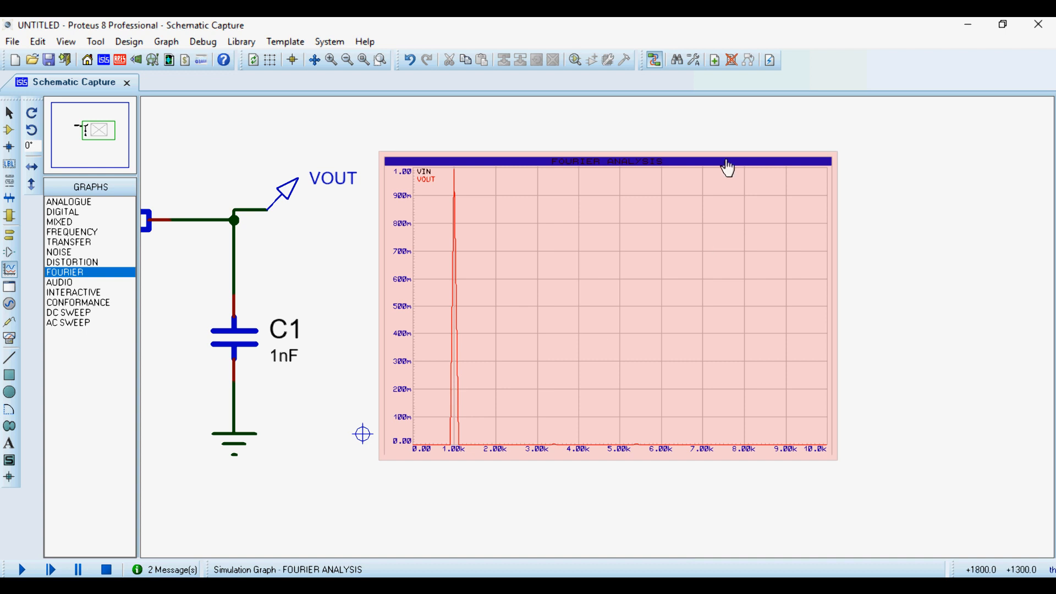
pyautogui.scroll(-1, 728, 165)
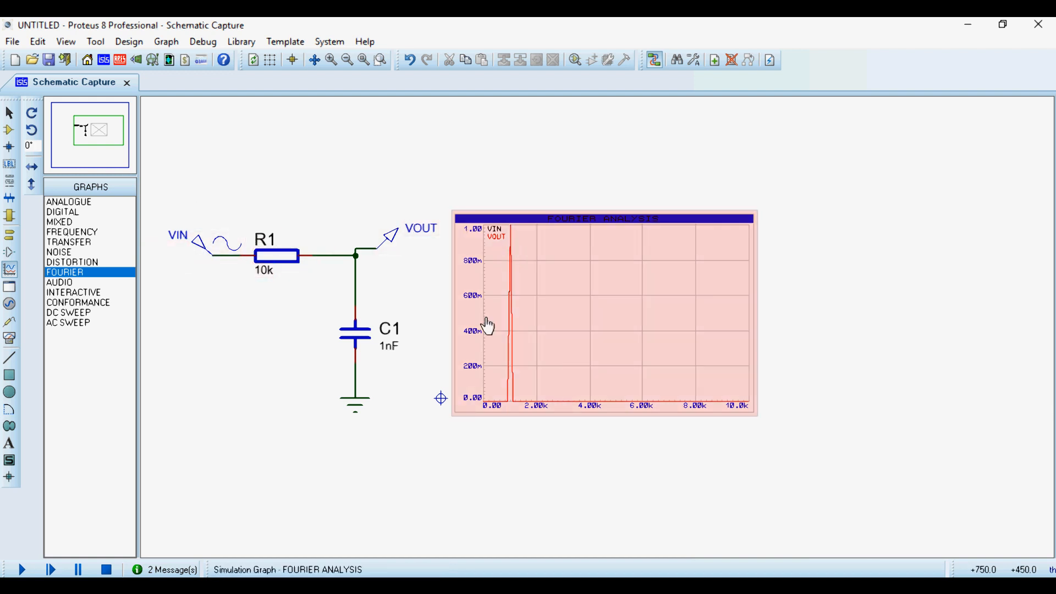
# Set the VIN sine generator's frequency to 30k Hz
pyautogui.doubleClick(213, 245)
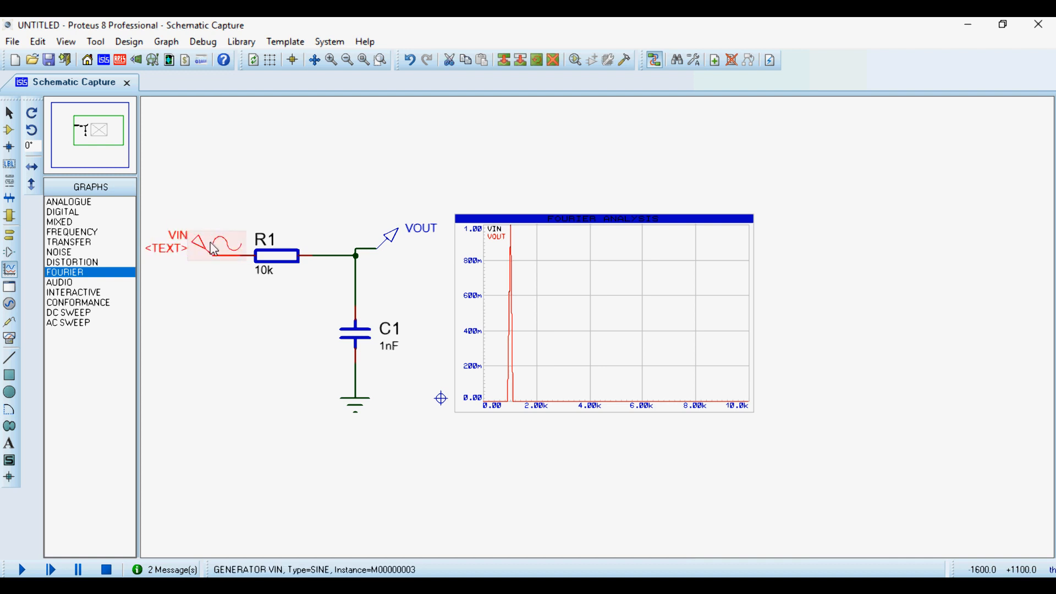
pyautogui.click(631, 254)
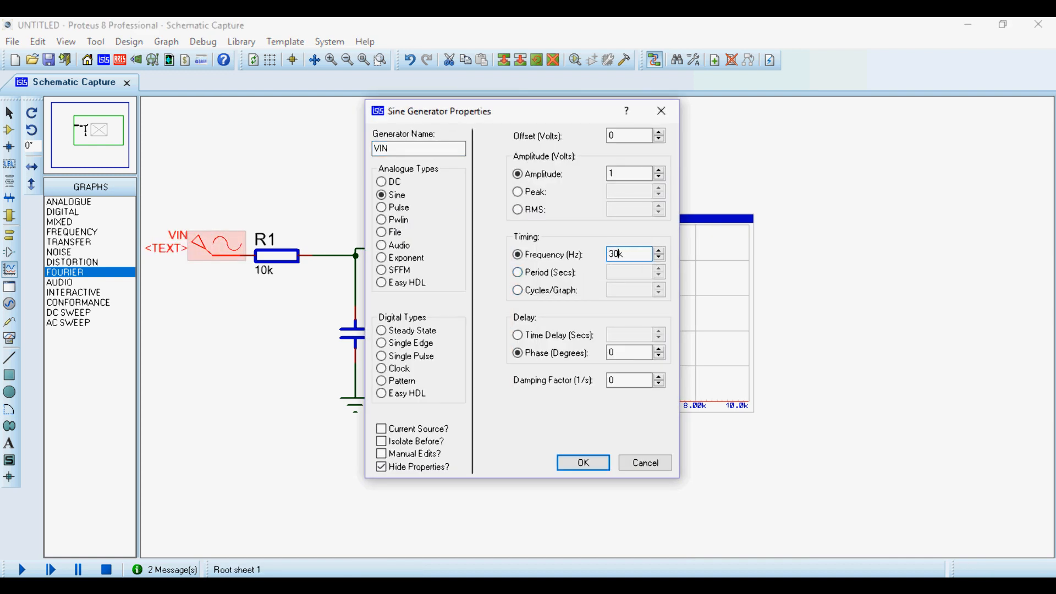
pyautogui.click(583, 463)
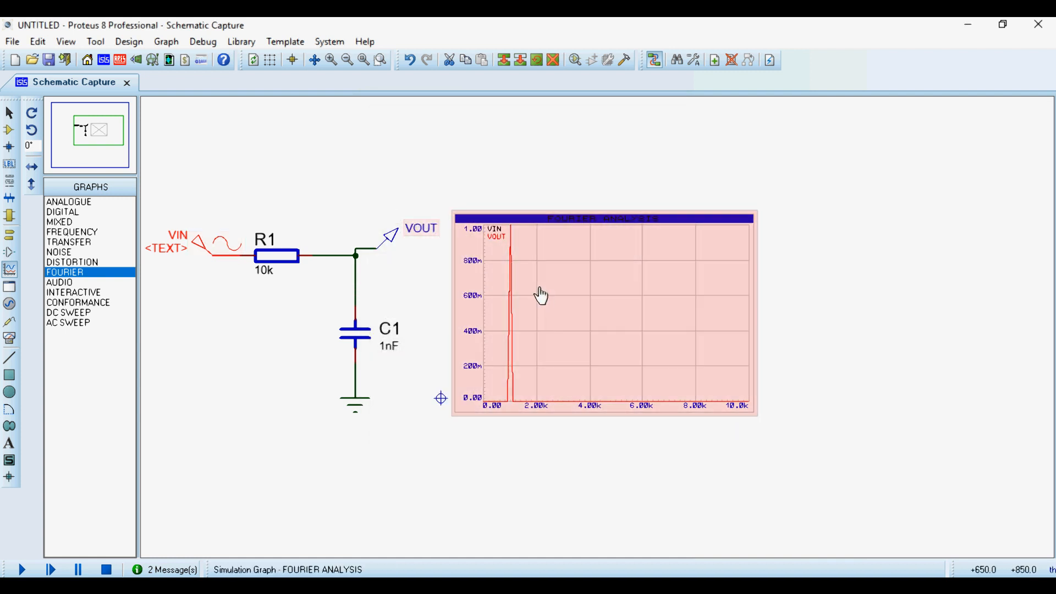
# Set the Fourier graph's maximum frequency to 100k and simulate the graph again
pyautogui.doubleClick(542, 296)
pyautogui.click(398, 239)
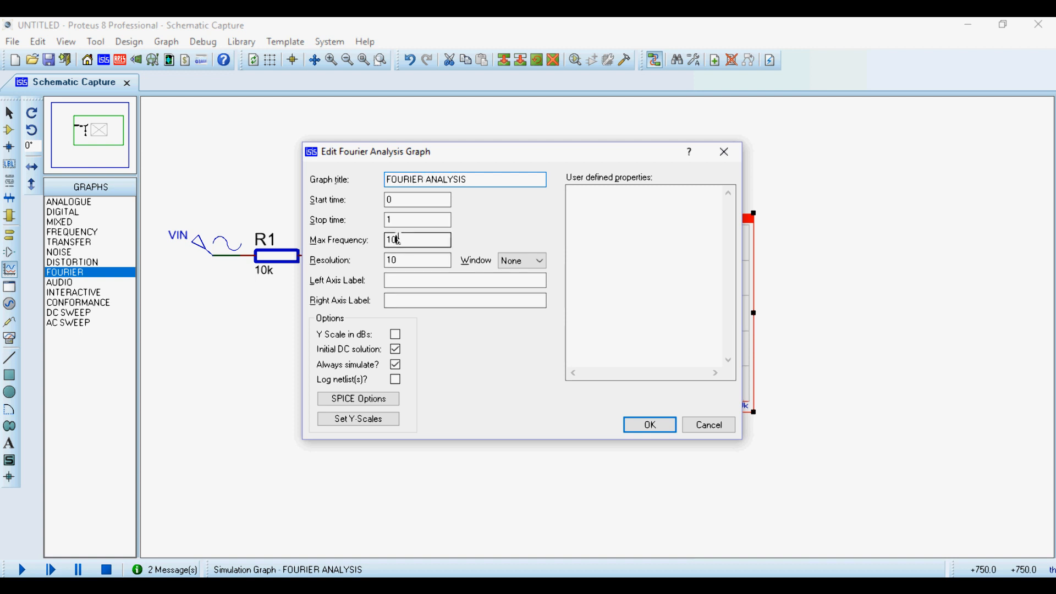
pyautogui.write('0k')
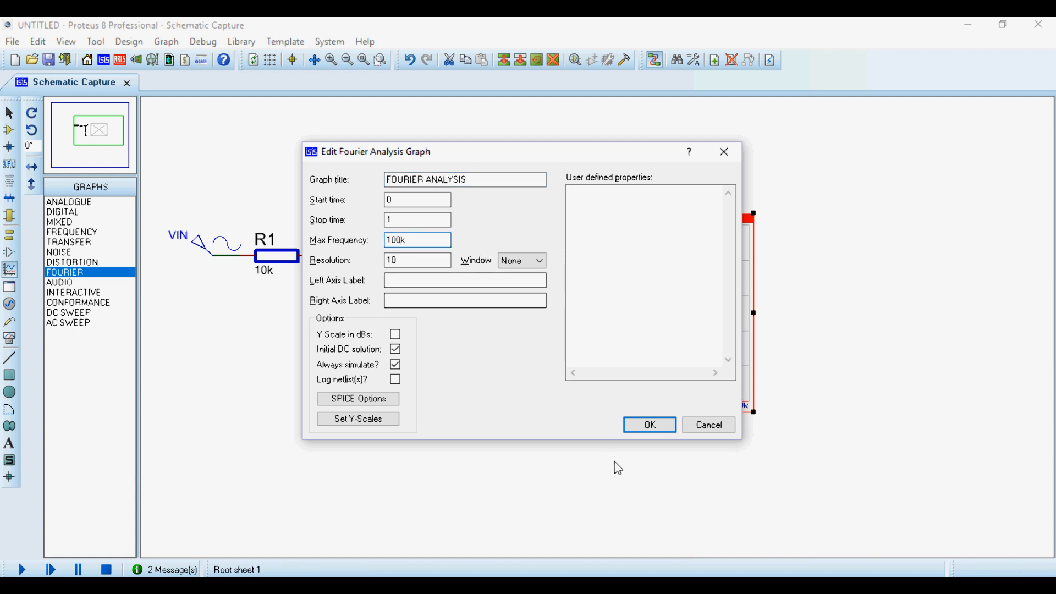
pyautogui.click(650, 425)
pyautogui.press('space')
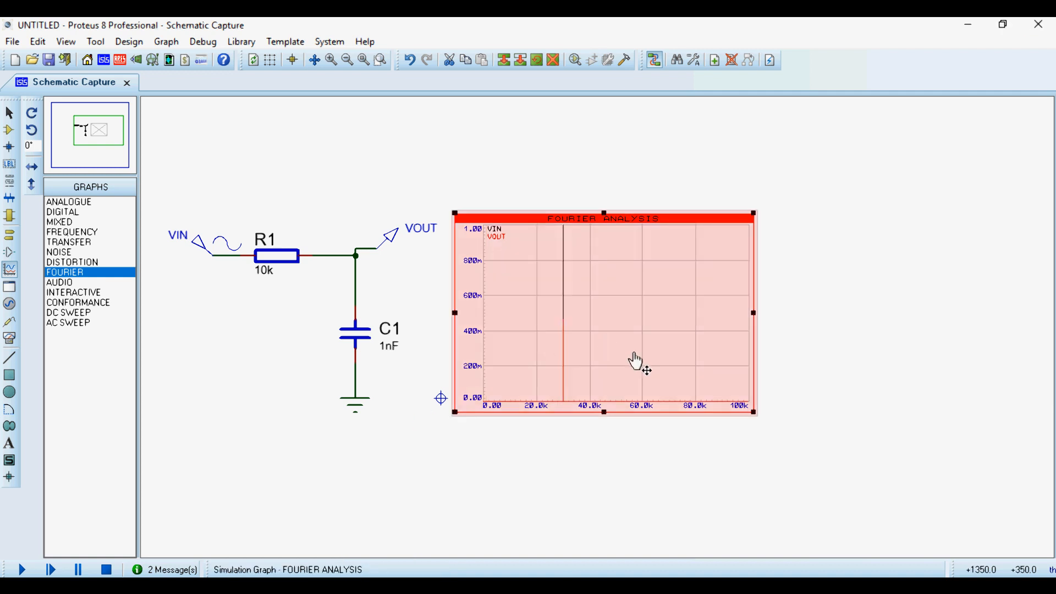
# Maximize the Fourier graph and place a cursor on the spectral line to read its frequency
pyautogui.rightClick(646, 363)
pyautogui.click(715, 535)
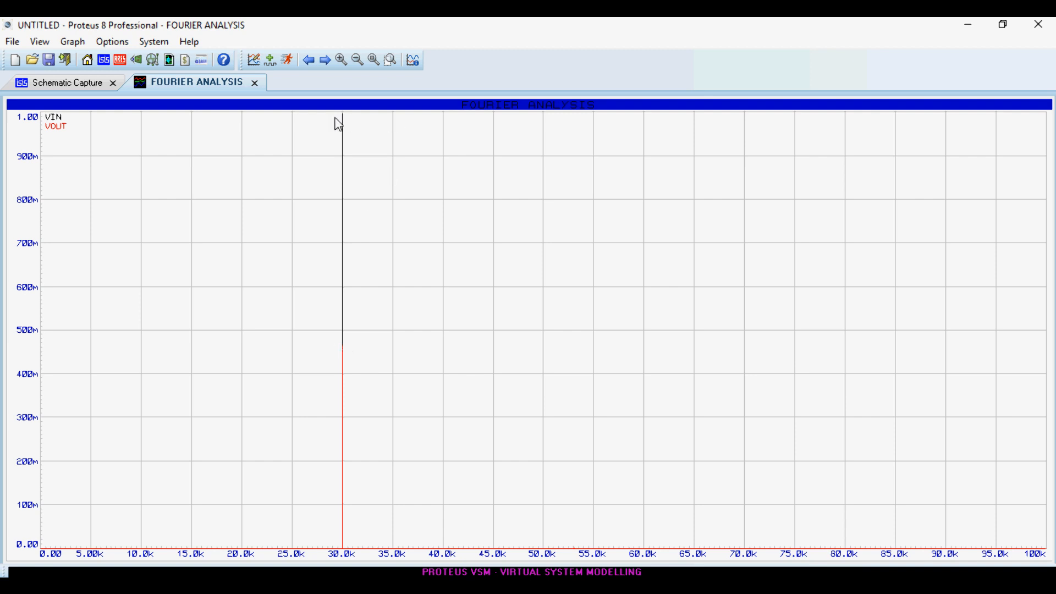
pyautogui.click(343, 357)
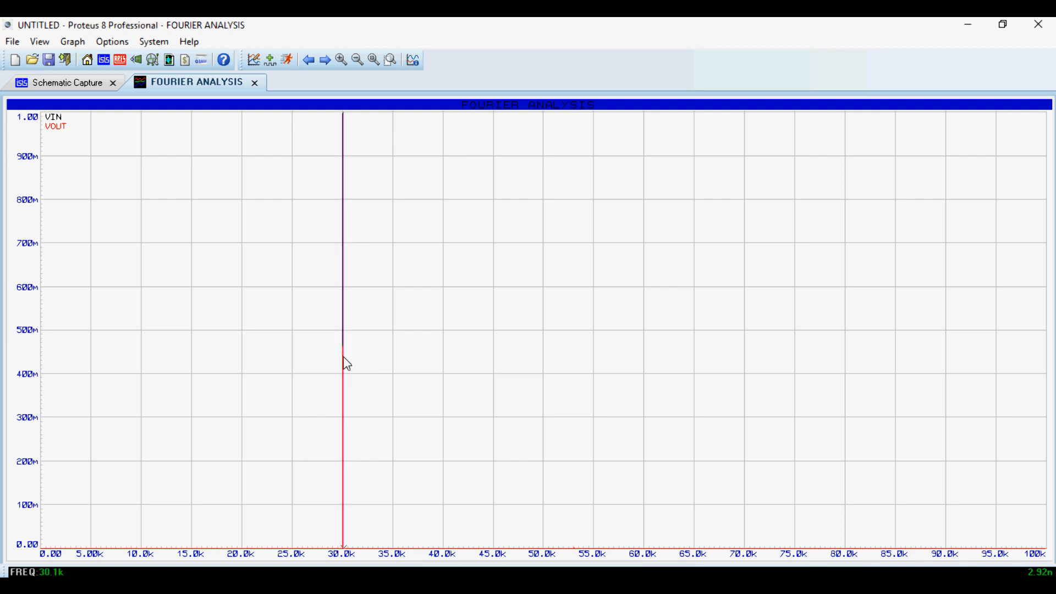
# Examine the VIN and VOUT spectral lines around 30 kHz up close and close the maximized graph window
pyautogui.scroll(4, 528, 334)
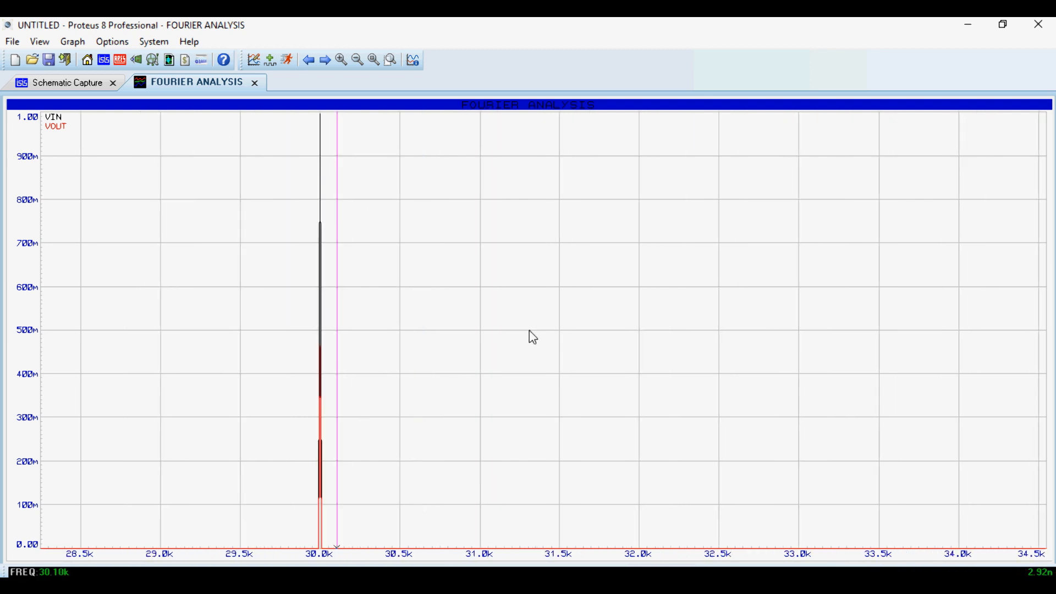
pyautogui.scroll(1, 532, 337)
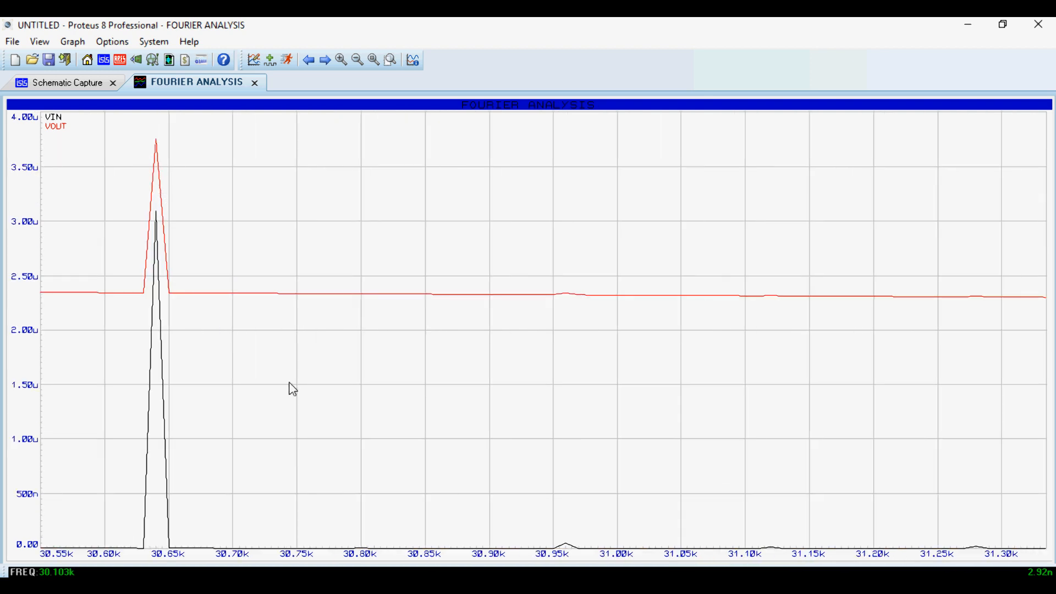
pyautogui.scroll(-2, 291, 384)
pyautogui.scroll(-2, 288, 383)
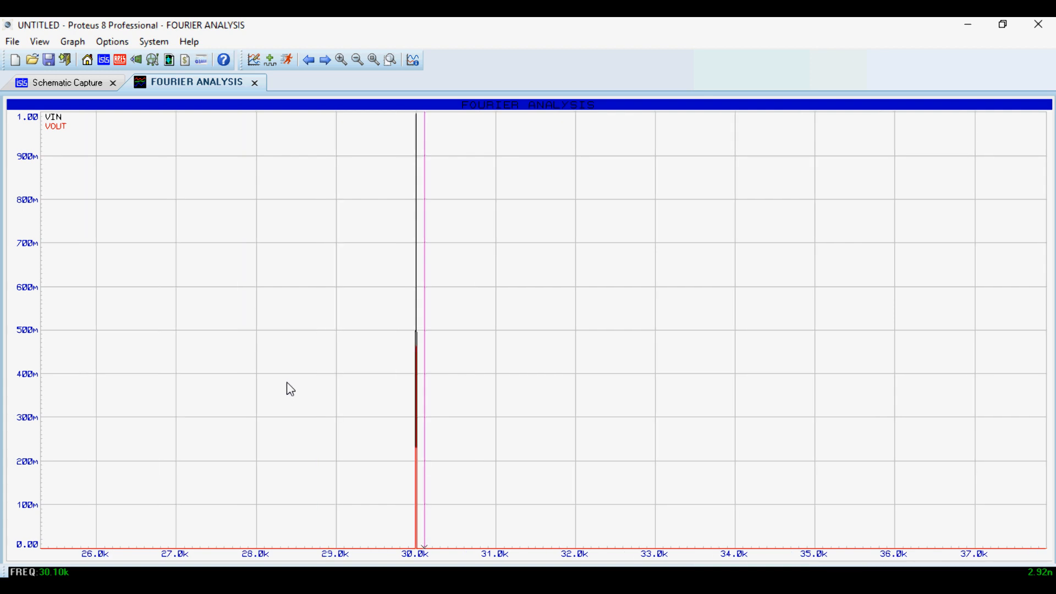
pyautogui.scroll(-1, 287, 384)
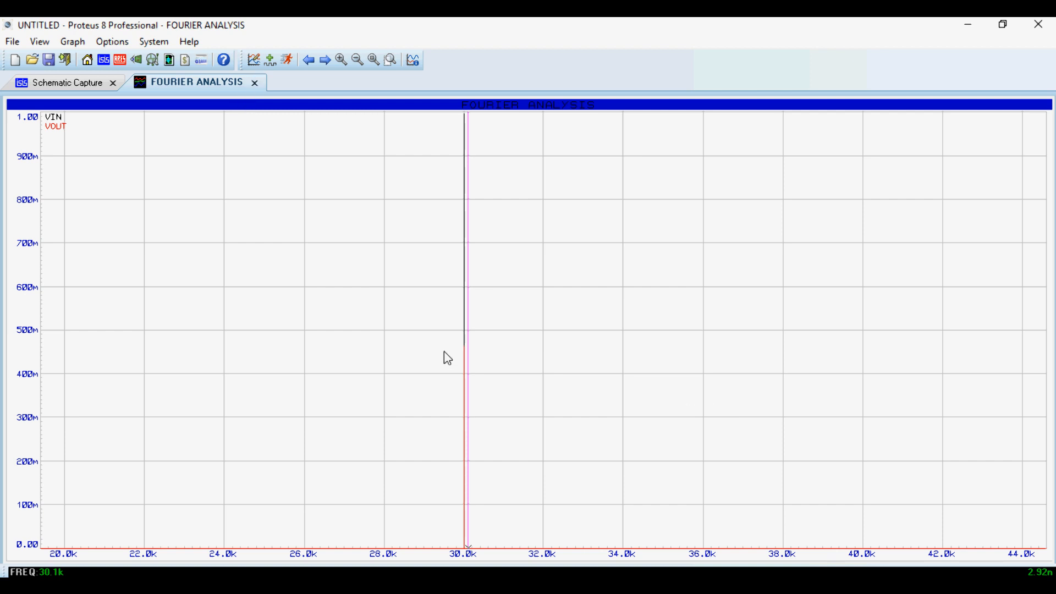
pyautogui.click(256, 83)
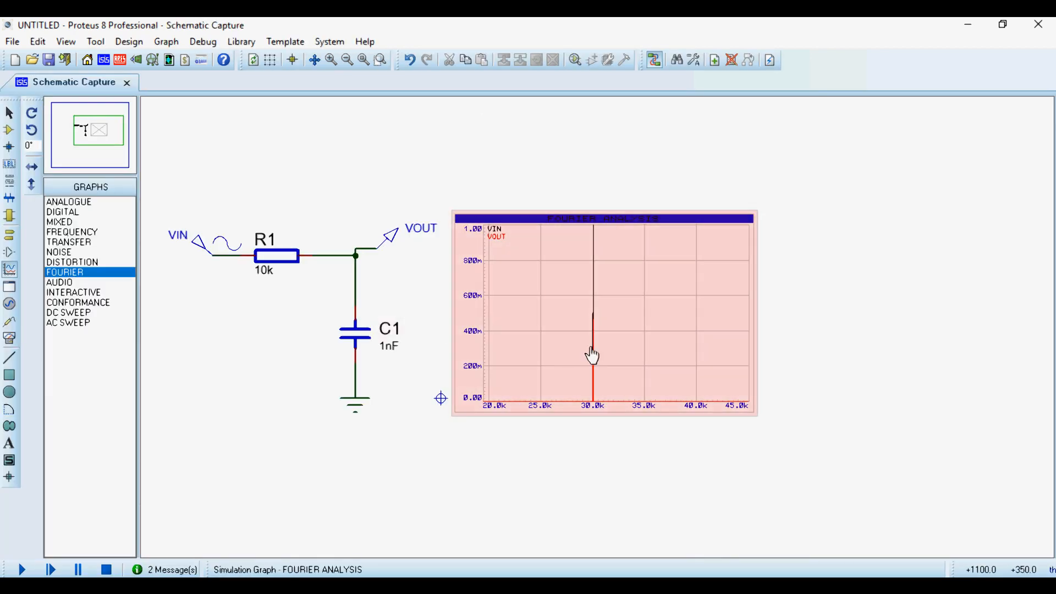
# Set the Fourier graph's stop time to 10m and simulate the graph, accepting the zero-padding warning
pyautogui.click(579, 310)
pyautogui.click(579, 311)
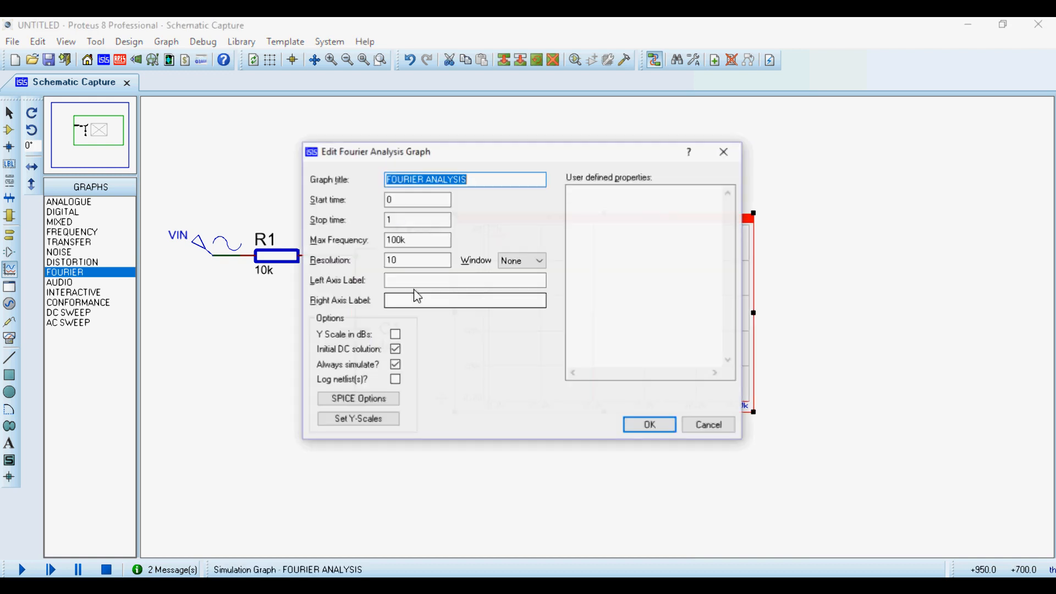
pyautogui.click(399, 219)
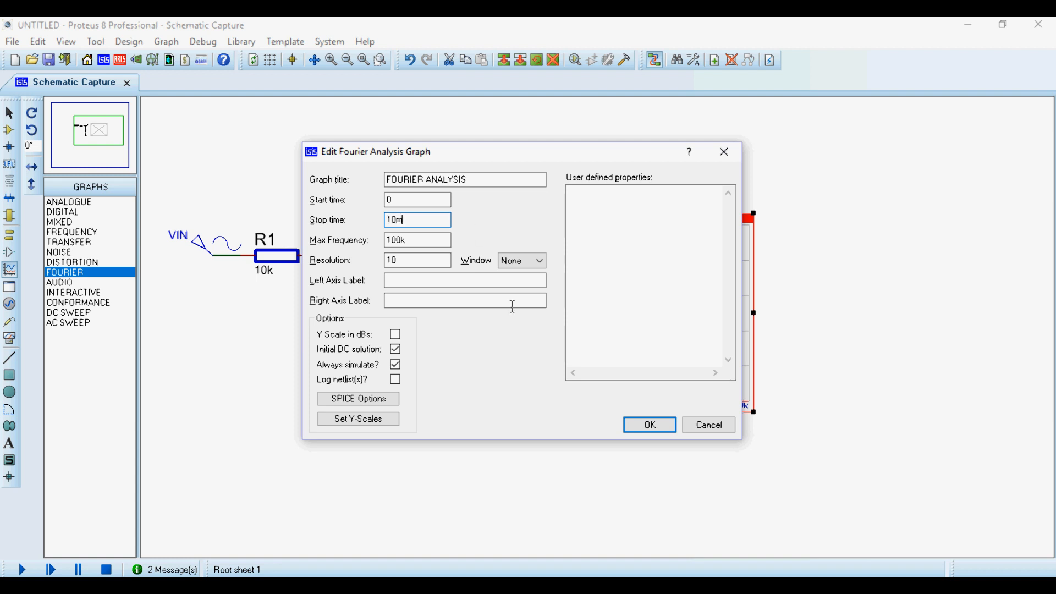
pyautogui.click(643, 427)
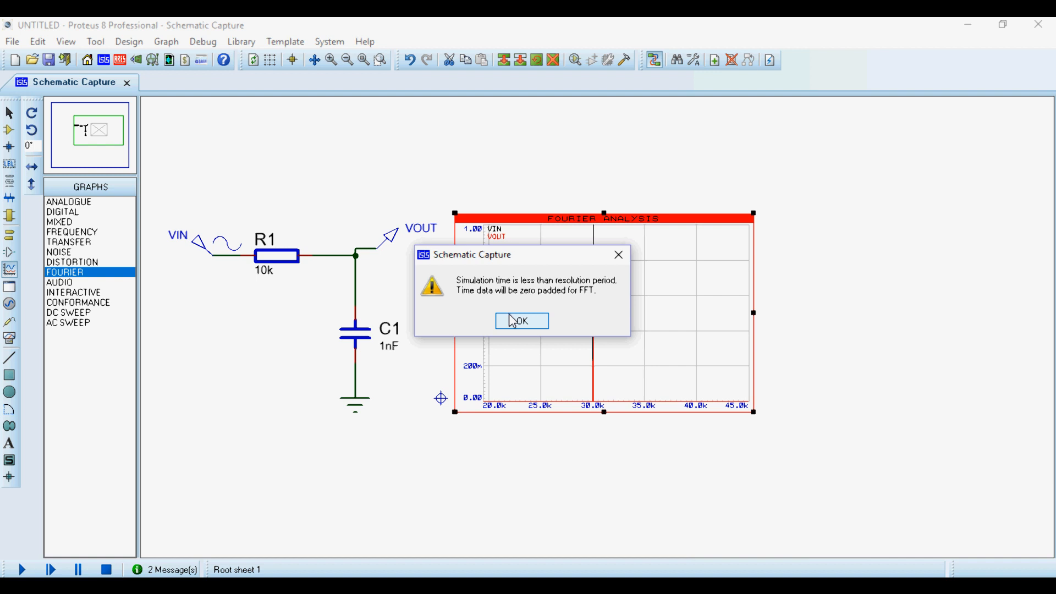
pyautogui.click(521, 329)
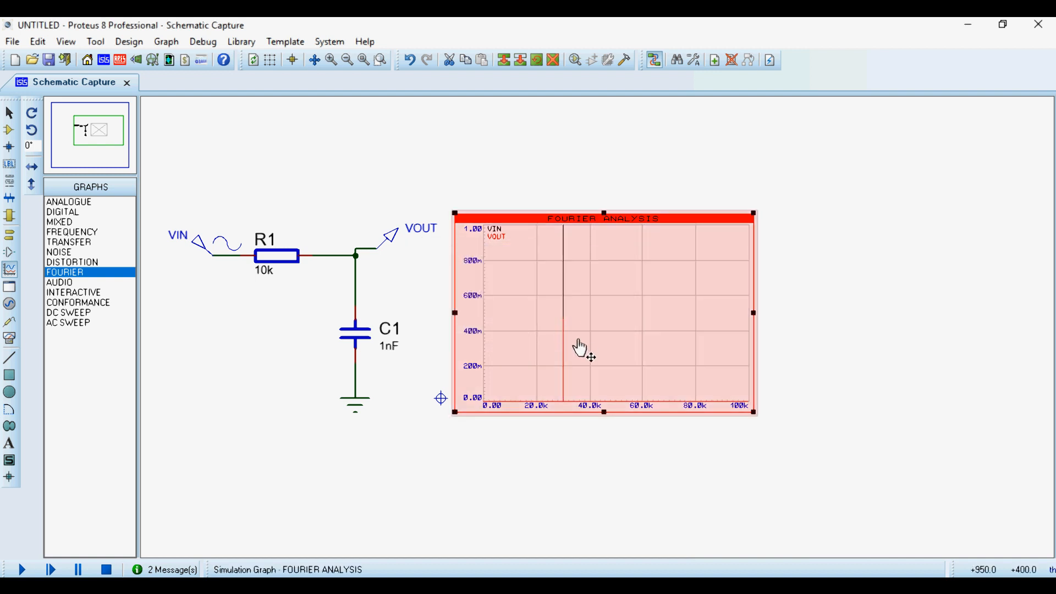
pyautogui.doubleClick(525, 295)
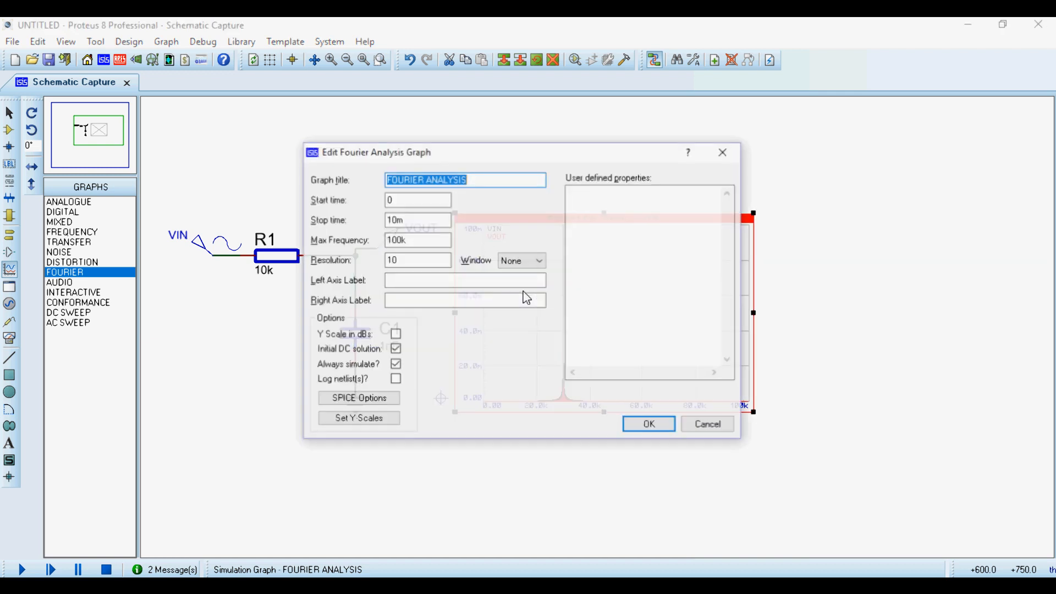
pyautogui.click(635, 426)
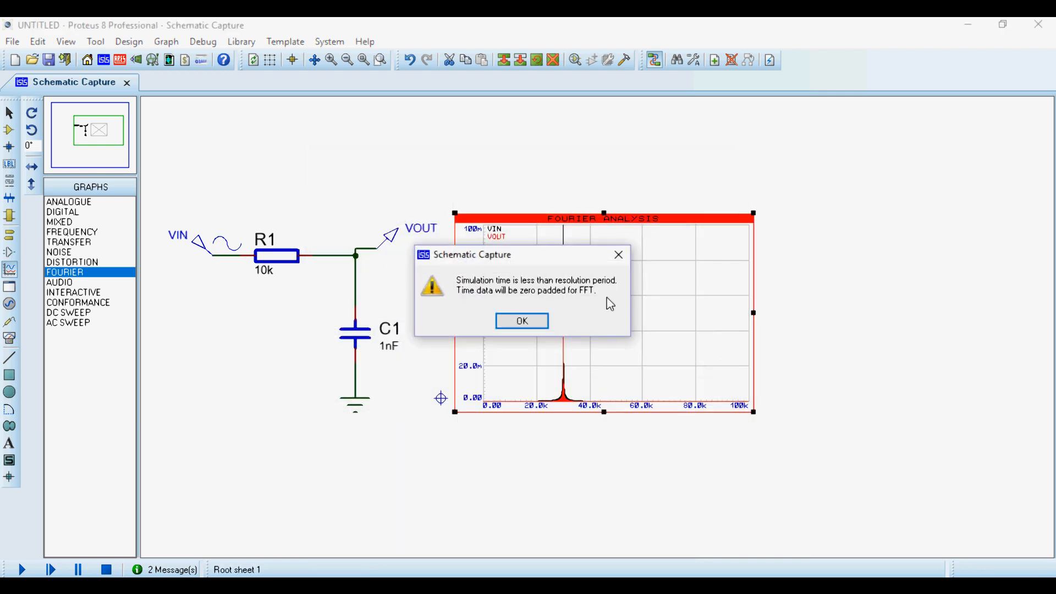
pyautogui.click(533, 319)
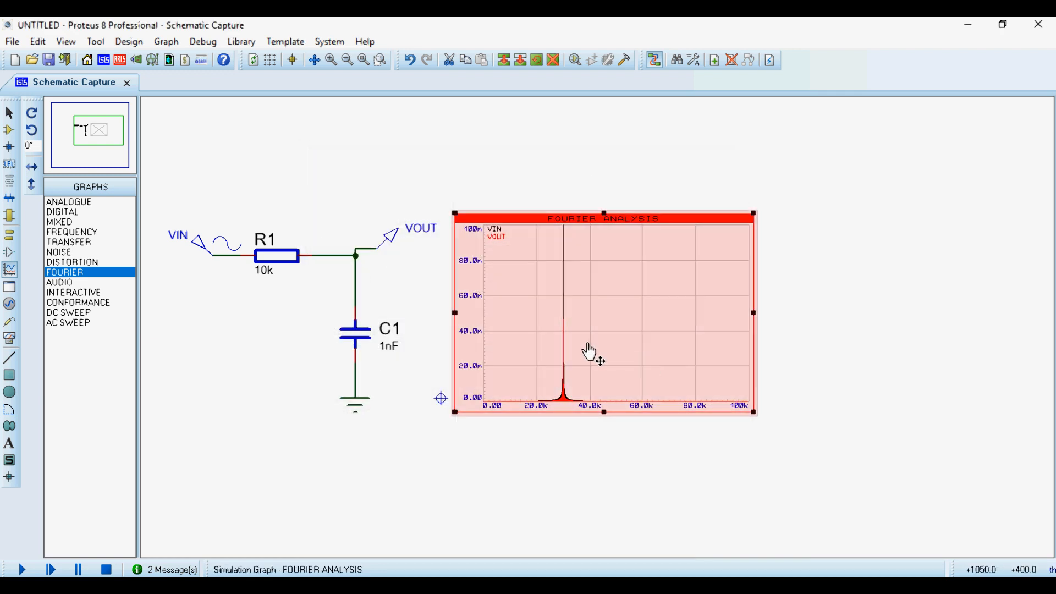
# Maximize the Fourier graph, examine the main peak and side lobes around 30 kHz, and return to the schematic
pyautogui.rightClick(544, 352)
pyautogui.click(708, 533)
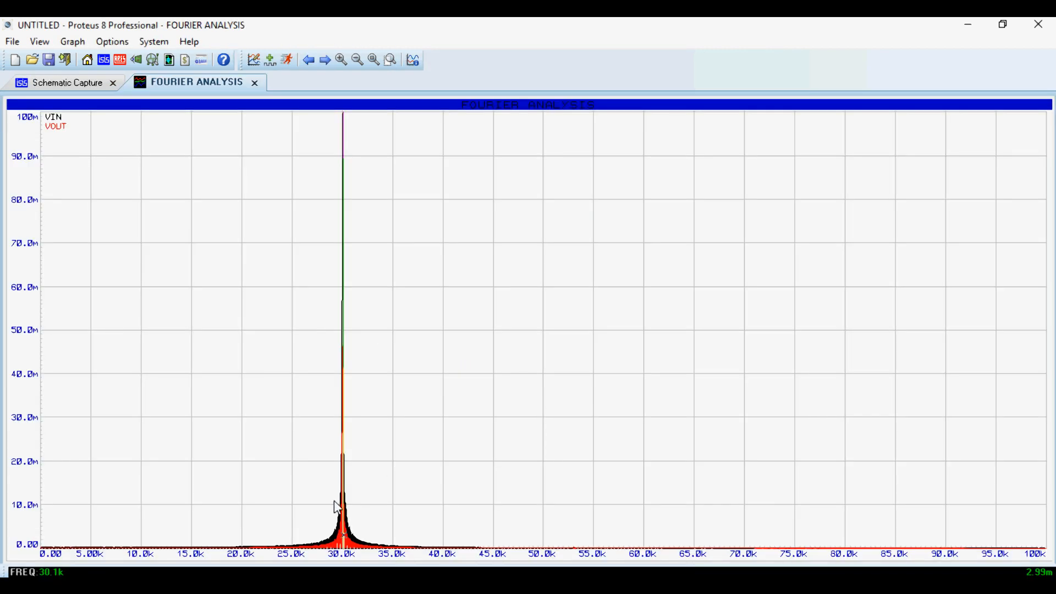
pyautogui.scroll(5, 529, 331)
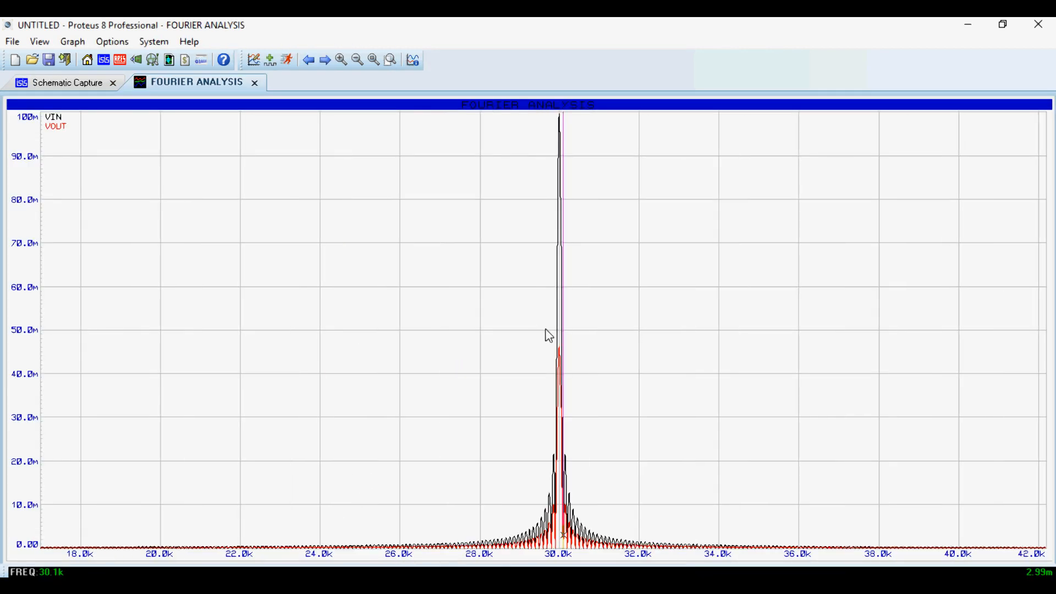
pyautogui.scroll(1, 529, 331)
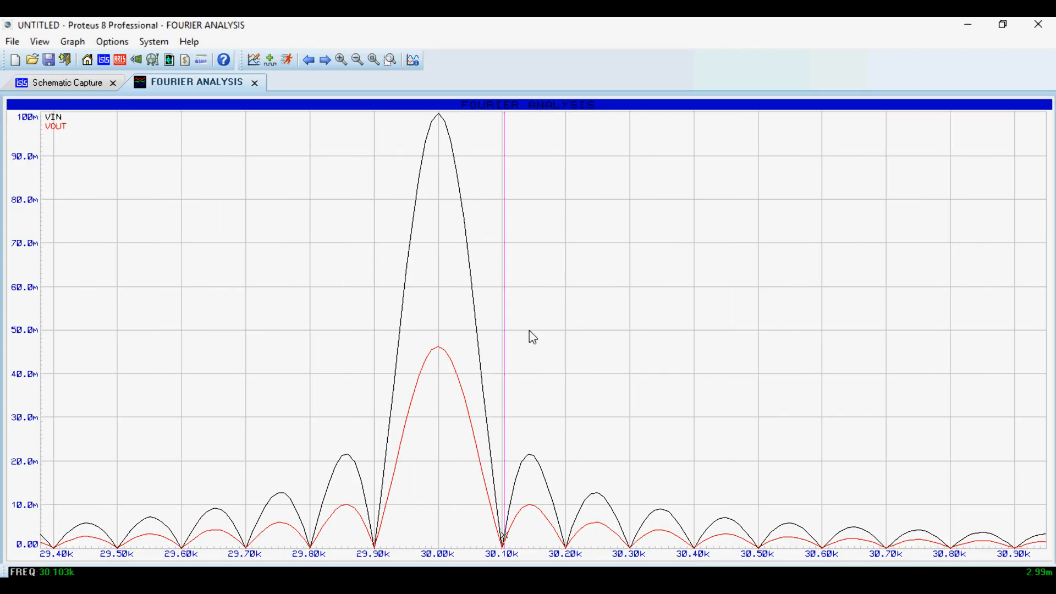
pyautogui.scroll(-2, 529, 331)
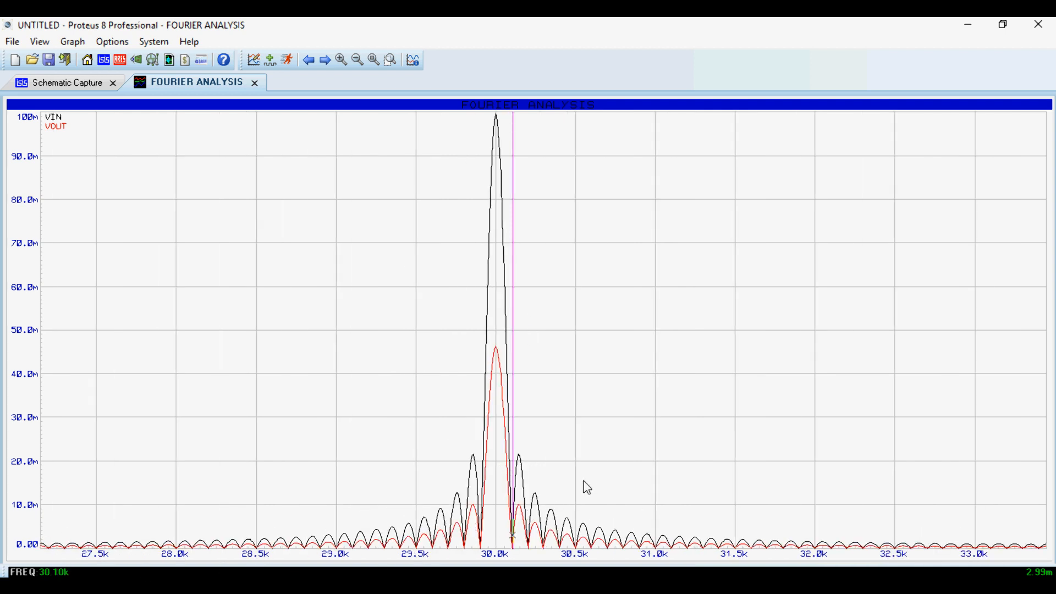
pyautogui.scroll(-4, 581, 448)
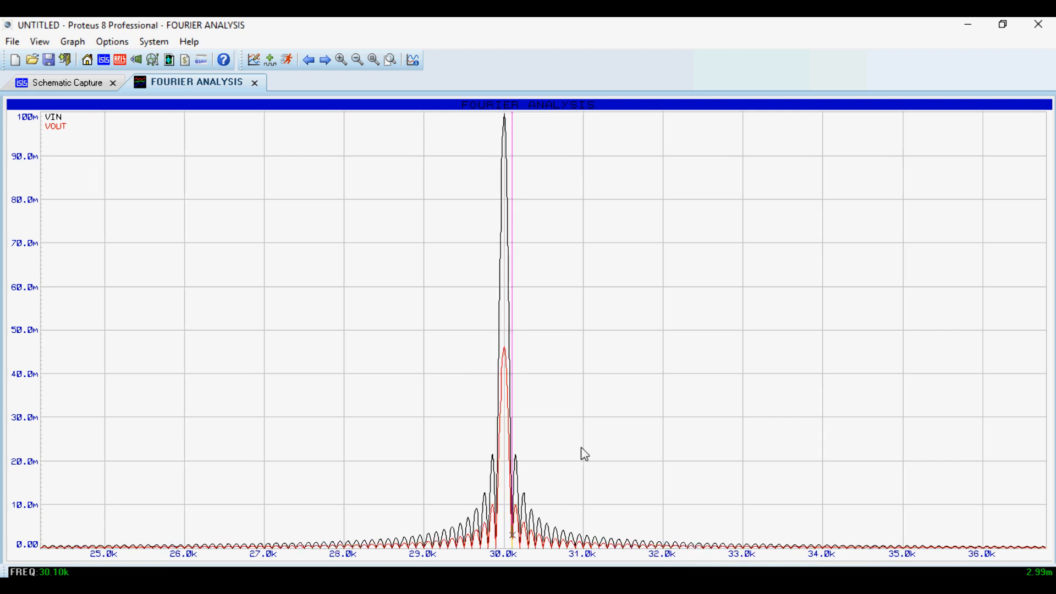
pyautogui.scroll(1, 535, 338)
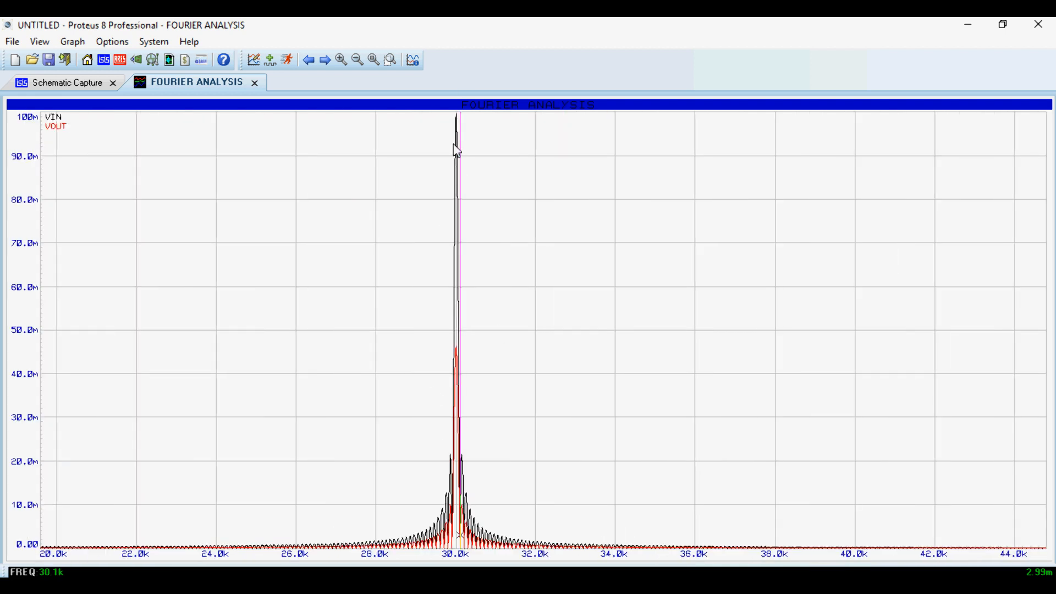
pyautogui.scroll(2, 530, 336)
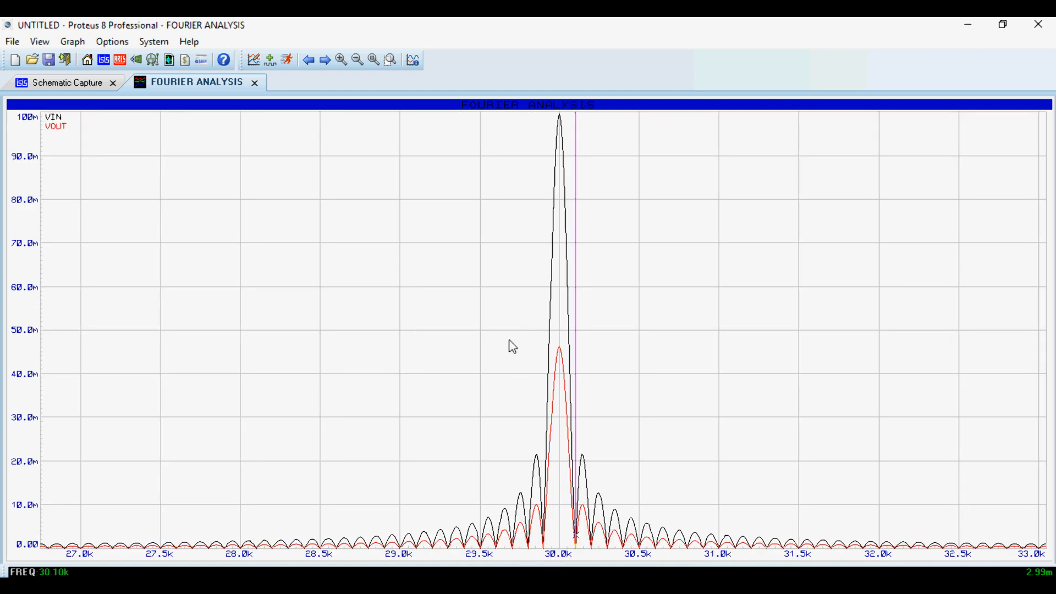
pyautogui.scroll(-4, 487, 344)
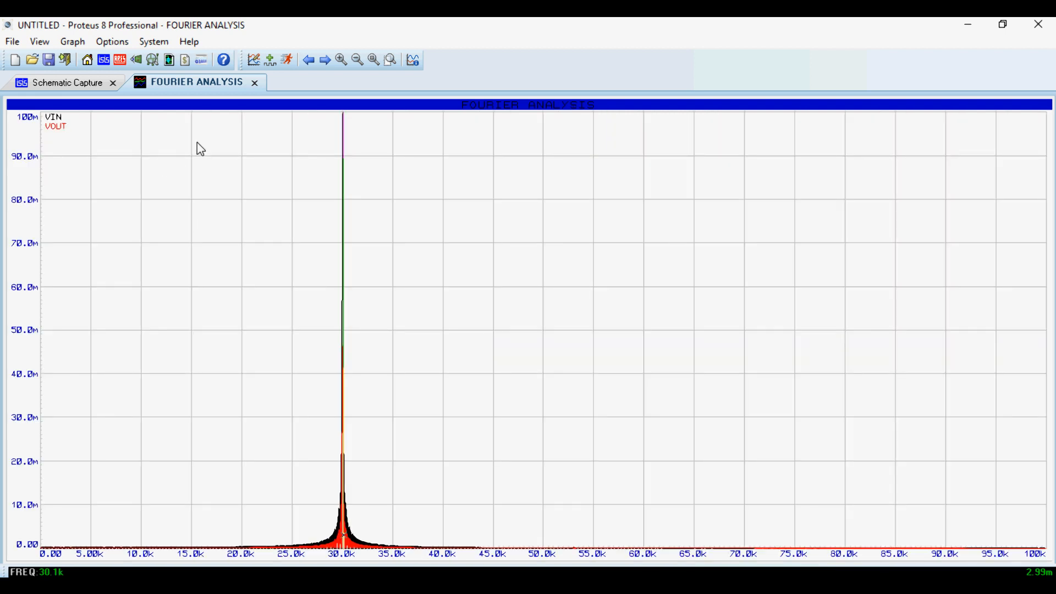
pyautogui.click(260, 86)
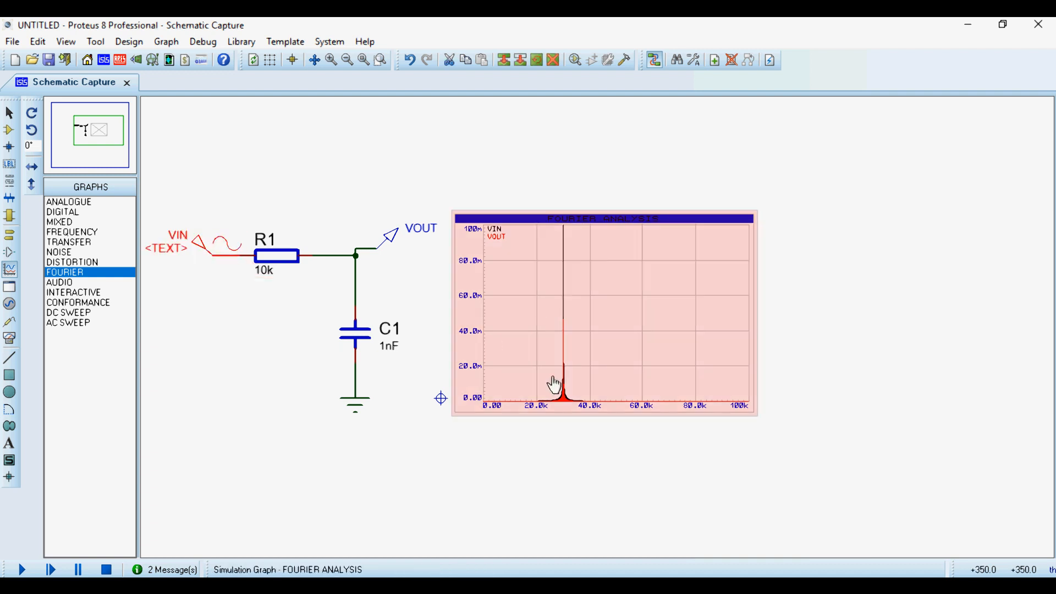
# Set the VIN sine generator's frequency to 1k Hz
pyautogui.doubleClick(225, 249)
pyautogui.doubleClick(620, 255)
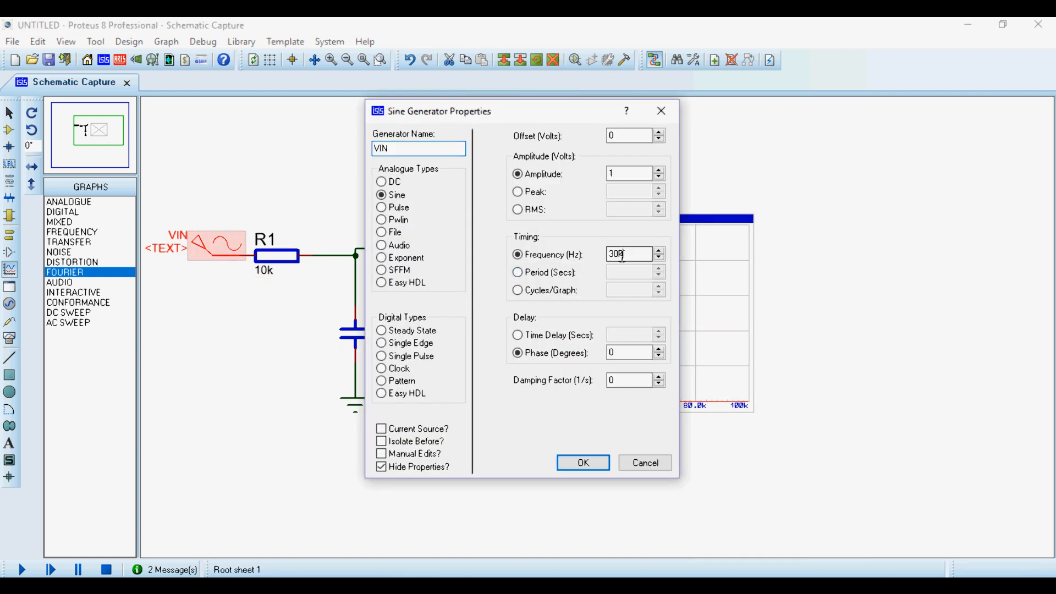
pyautogui.write('10k')
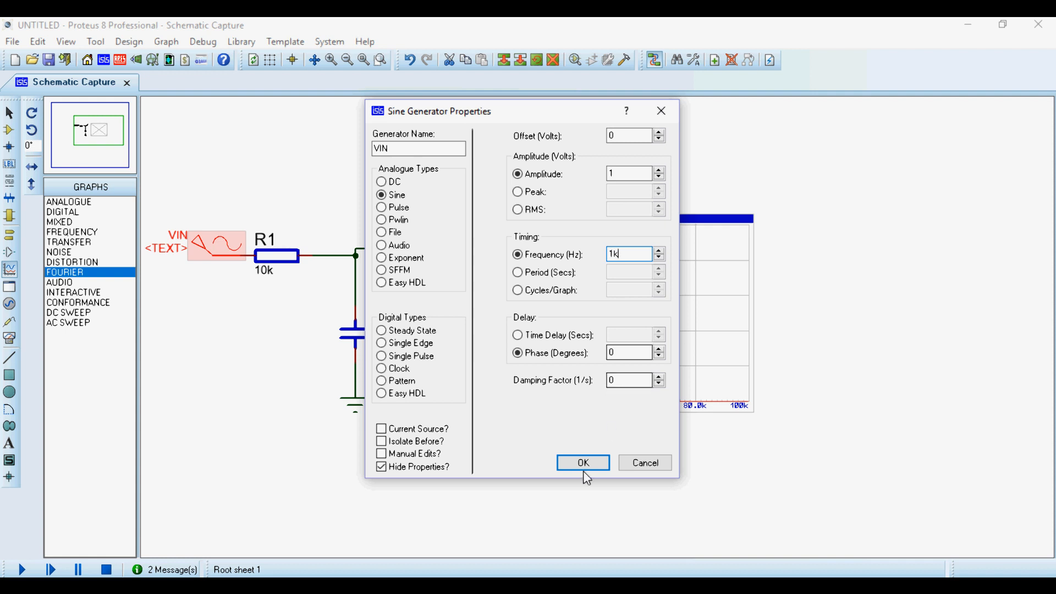
pyautogui.click(583, 462)
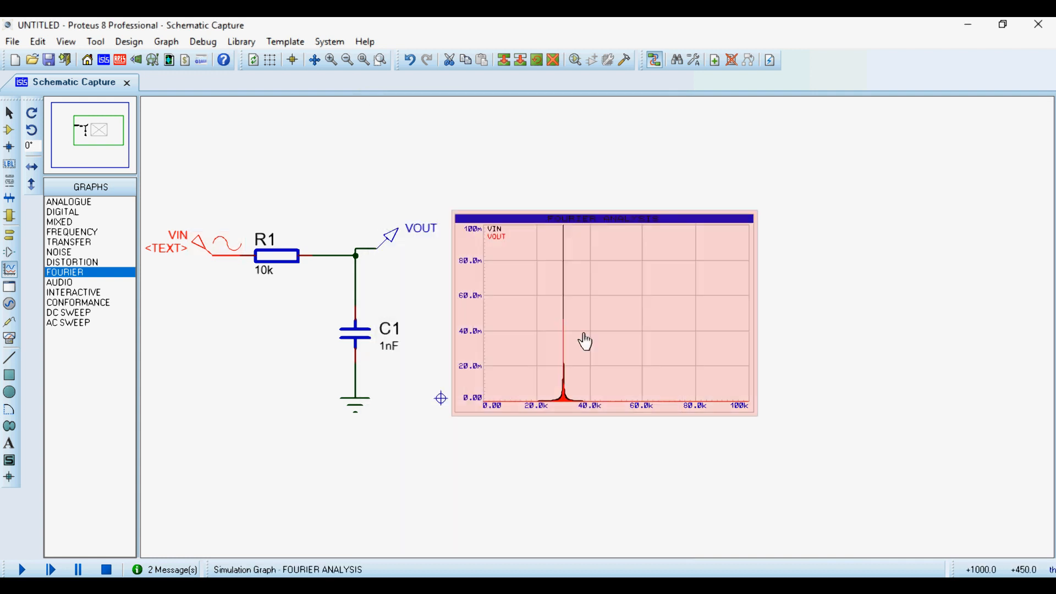
# Set the Fourier graph's maximum frequency to 10k and accept the zero-padding warning
pyautogui.doubleClick(586, 342)
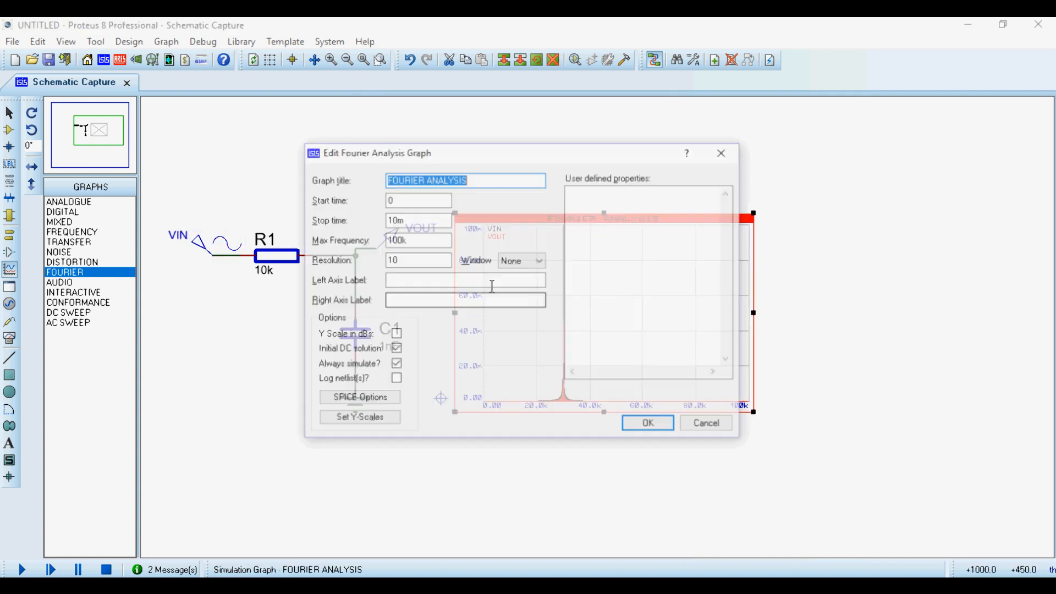
pyautogui.click(400, 239)
pyautogui.press('Return')
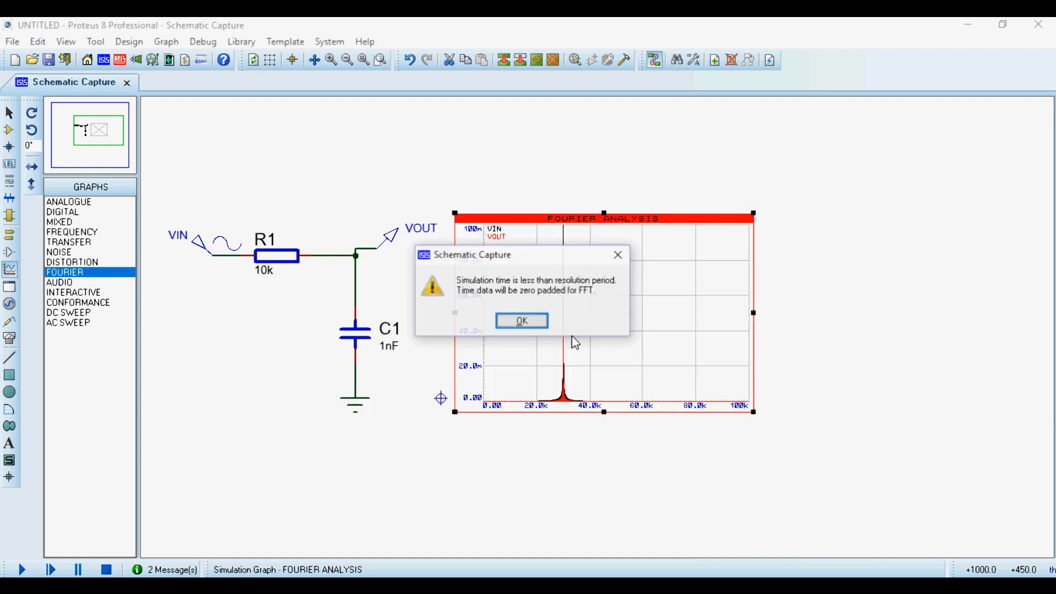
pyautogui.click(520, 323)
# Set the Fourier graph's stop time to 1 and simulate the graph again
pyautogui.doubleClick(559, 329)
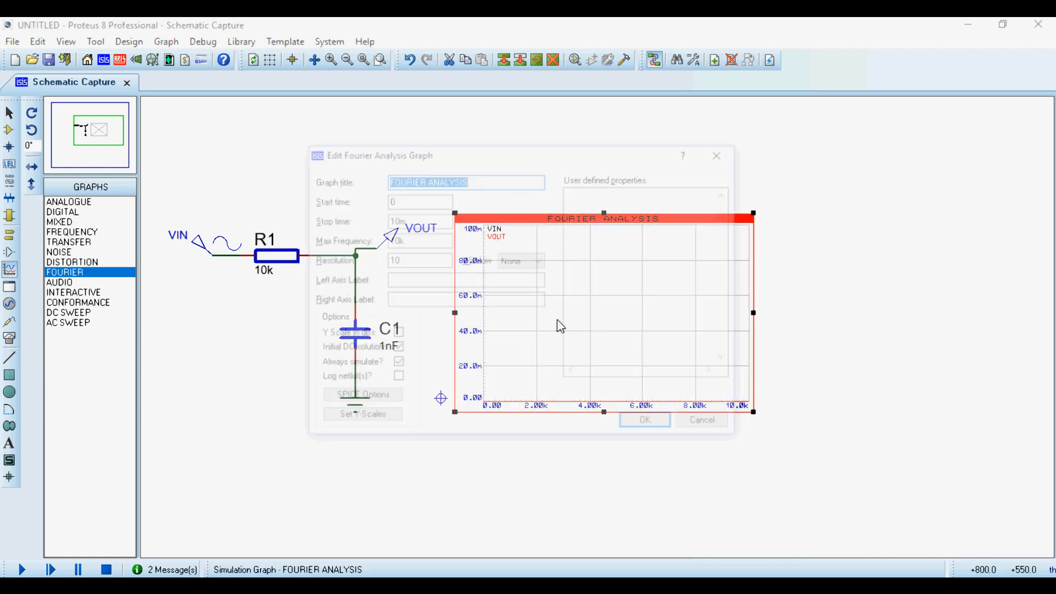
pyautogui.click(427, 220)
pyautogui.doubleClick(413, 220)
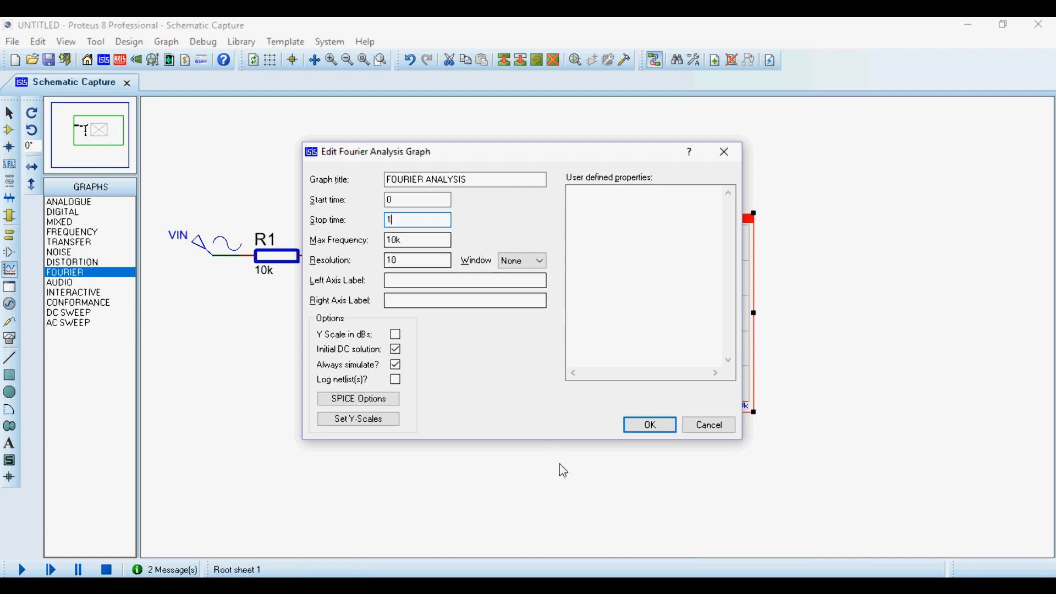
pyautogui.click(647, 427)
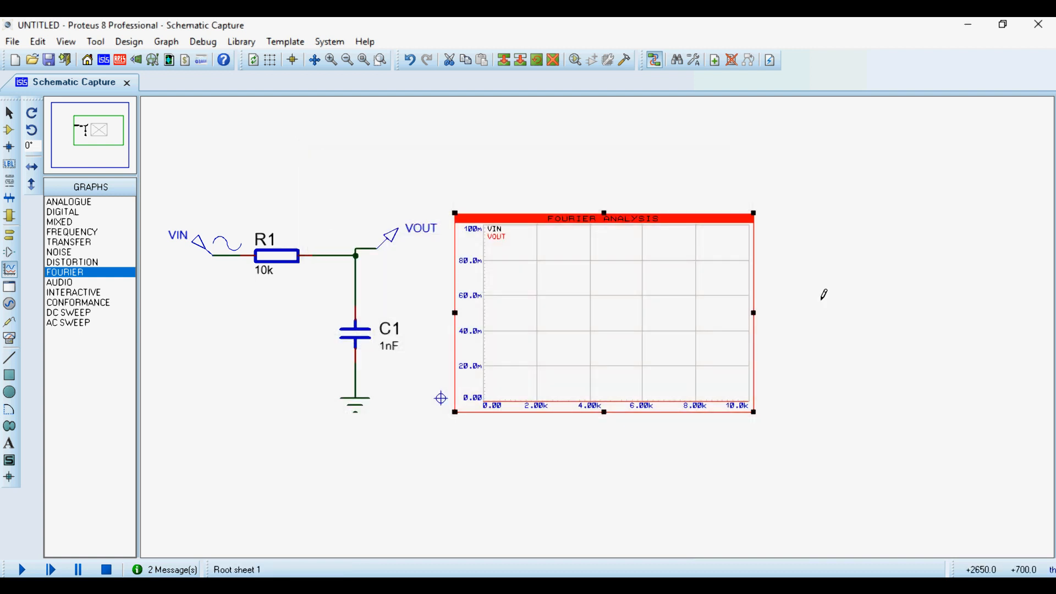
pyautogui.press('space')
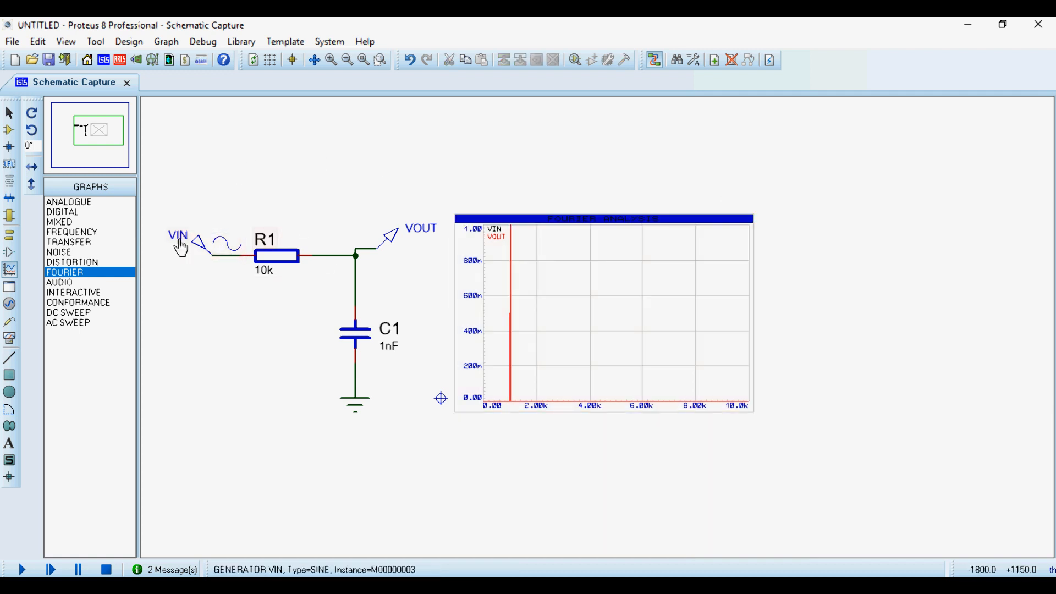
# Change the VIN source from a sine generator to a pulse generator
pyautogui.doubleClick(214, 254)
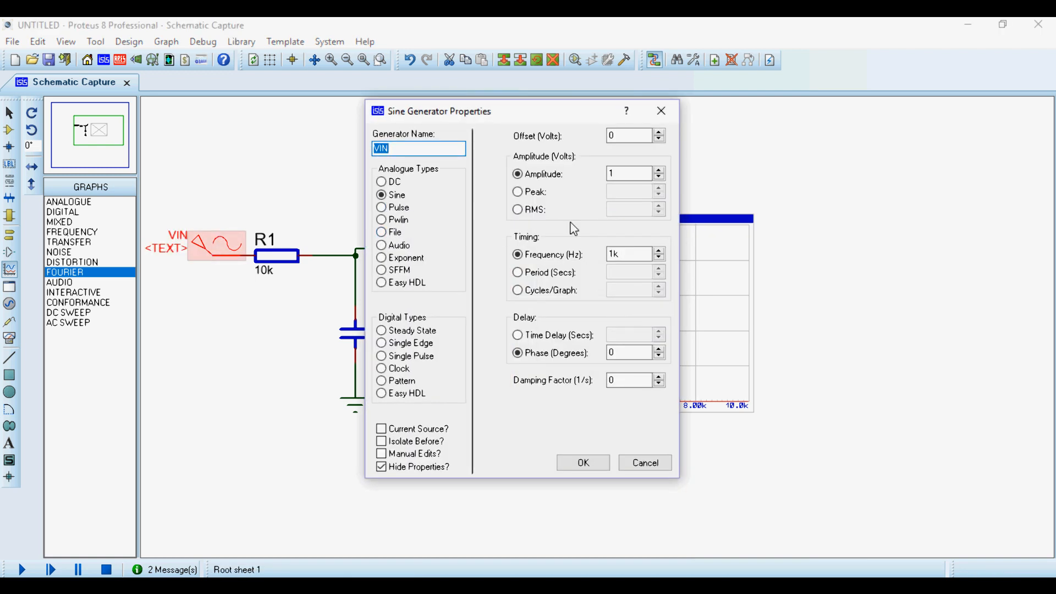
pyautogui.click(392, 207)
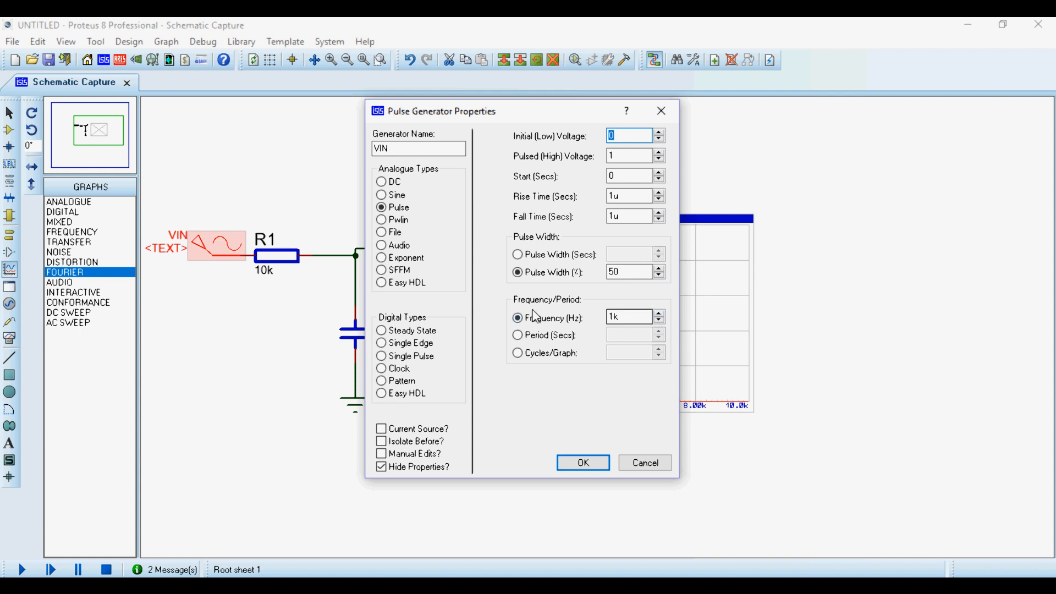
pyautogui.click(581, 465)
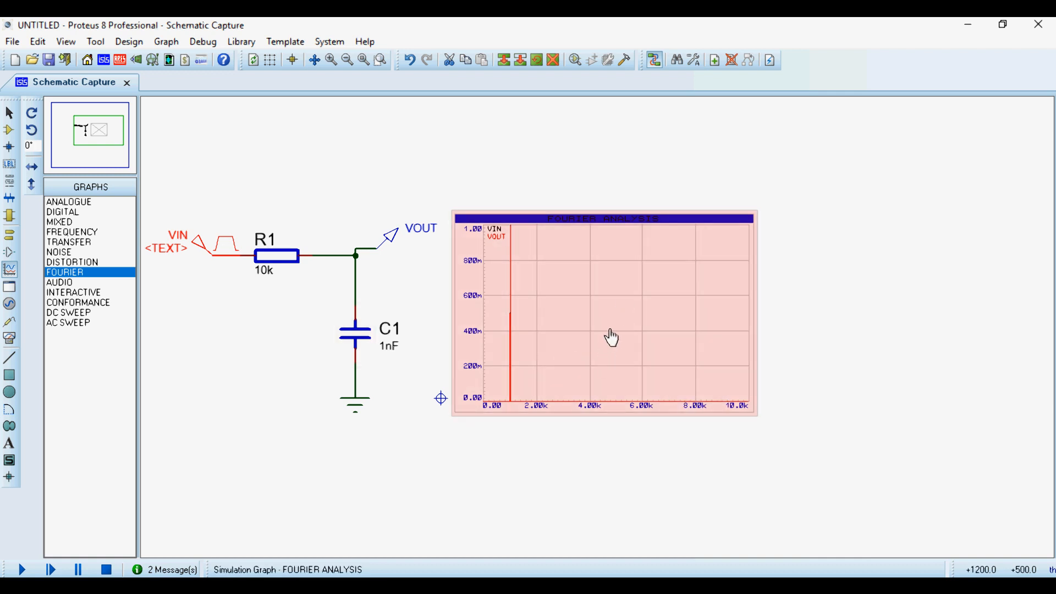
# Simulate the Fourier graph with the pulse source, examine the VIN and VOUT harmonics in a maximized graph window, and close it
pyautogui.press('space')
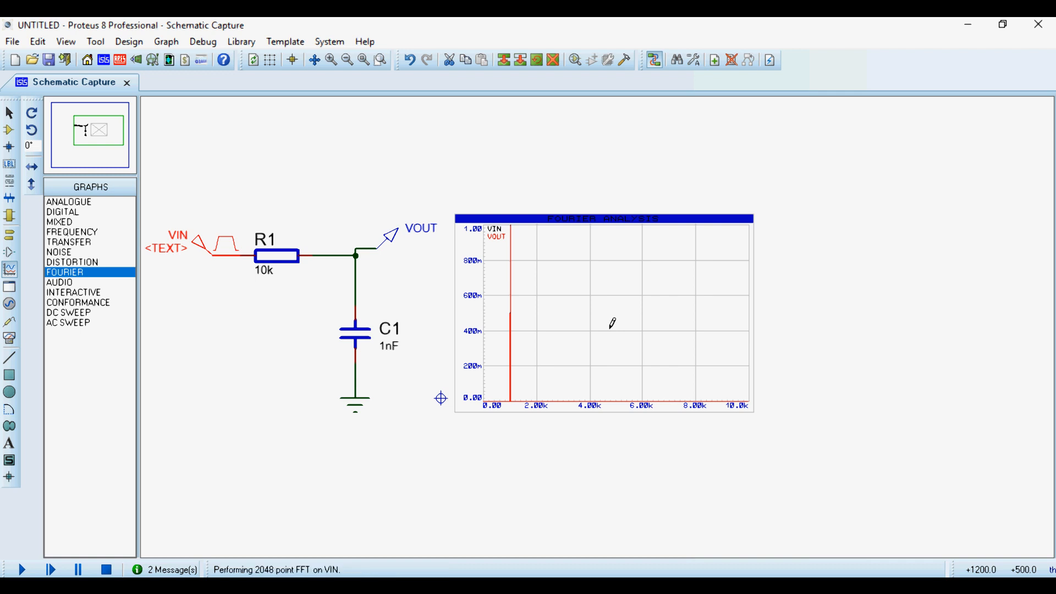
pyautogui.rightClick(612, 337)
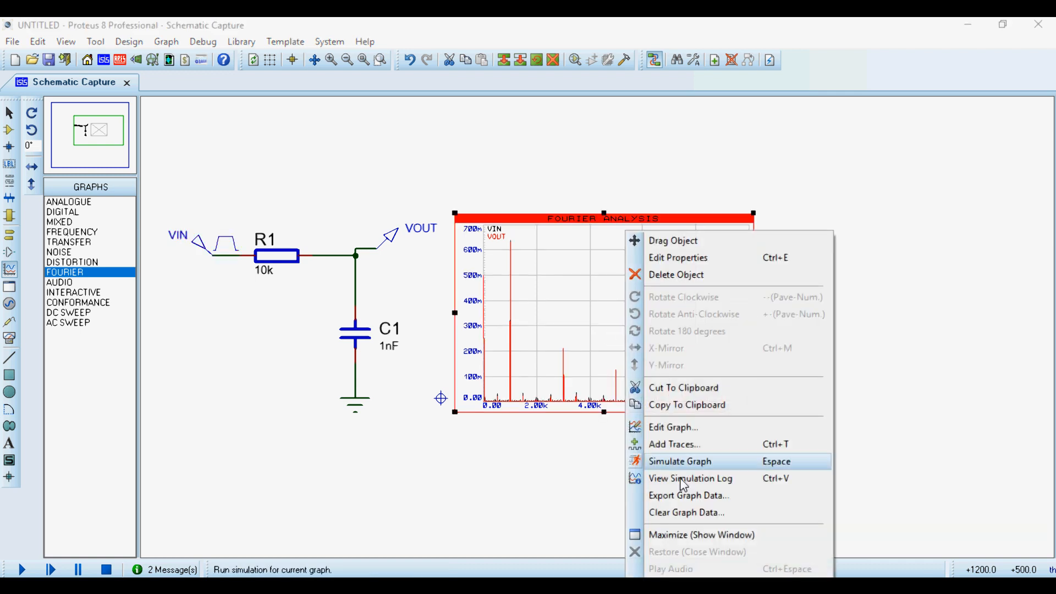
pyautogui.click(688, 536)
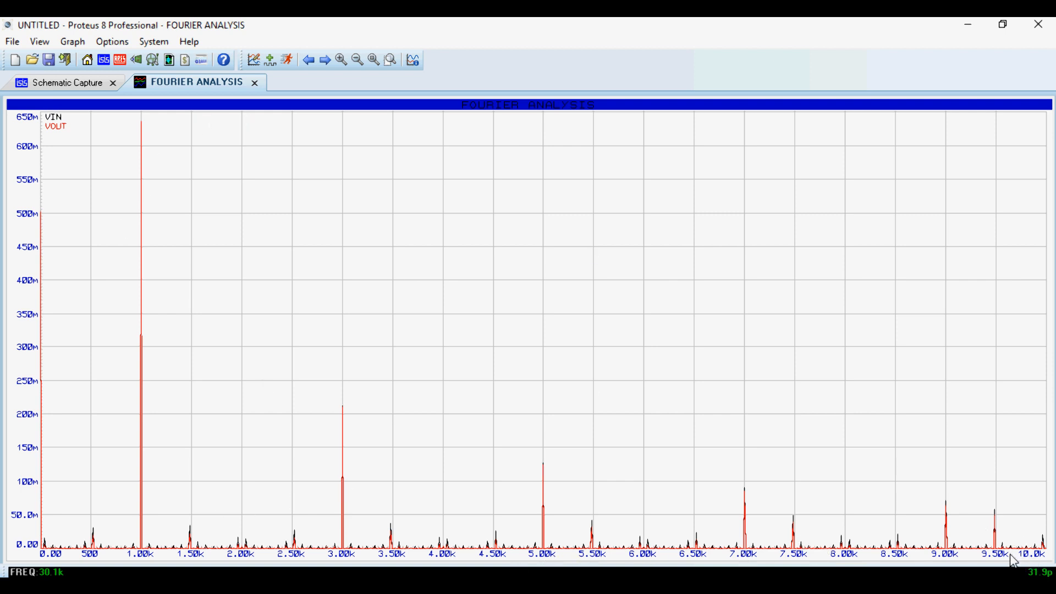
pyautogui.click(254, 83)
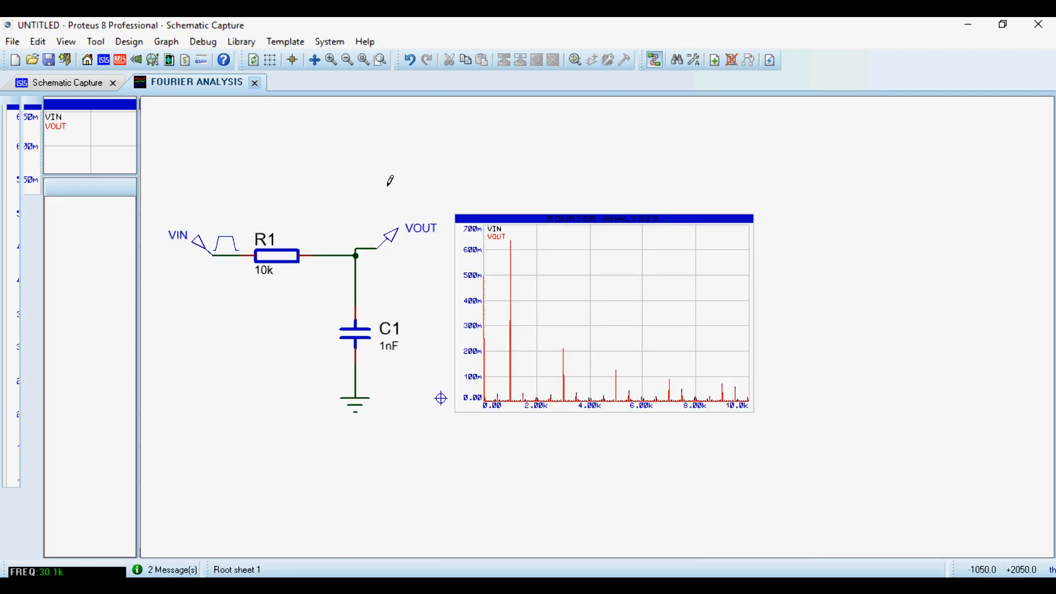
# Set the Fourier graph's maximum frequency to 100k and simulate the graph again
pyautogui.click(533, 307)
pyautogui.click(533, 306)
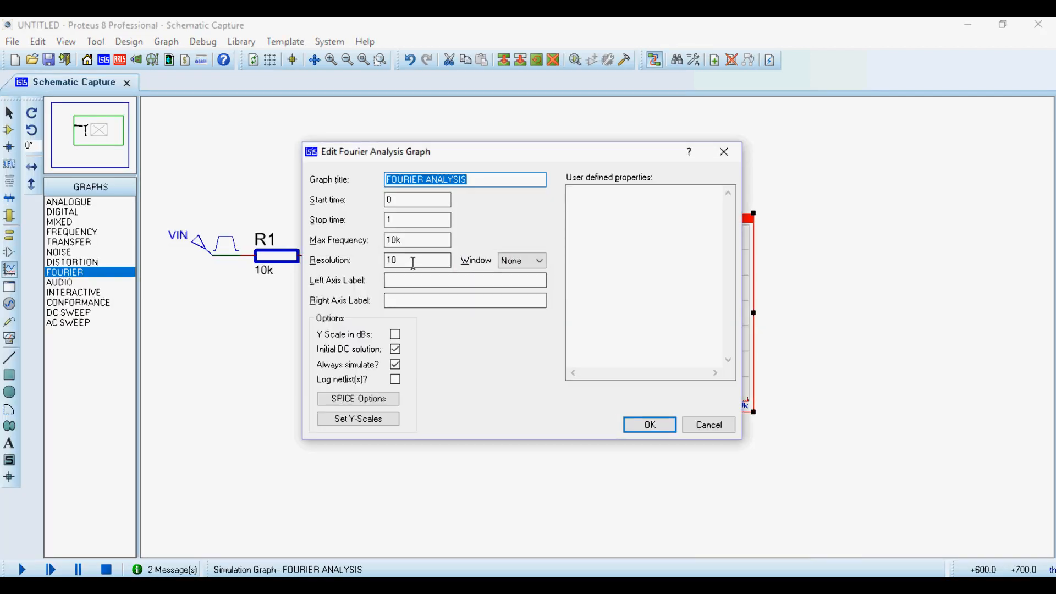
pyautogui.click(399, 238)
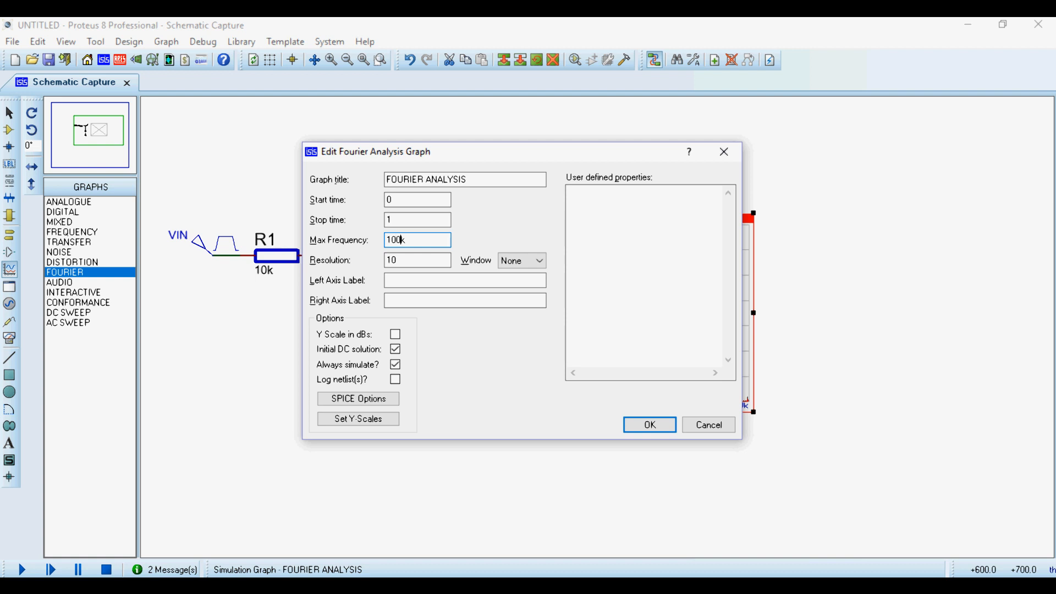
pyautogui.click(644, 424)
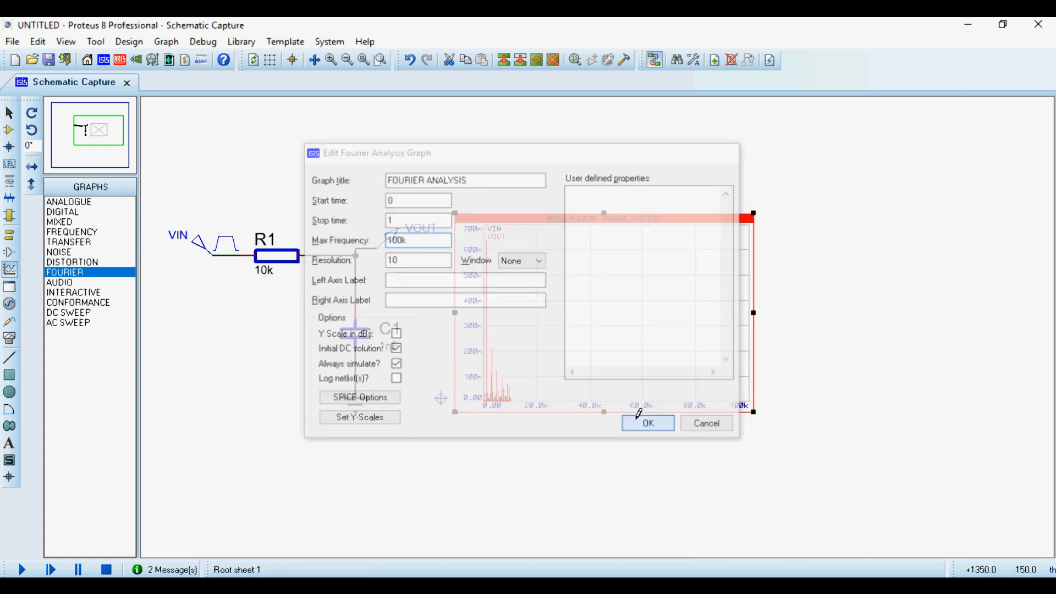
pyautogui.press('space')
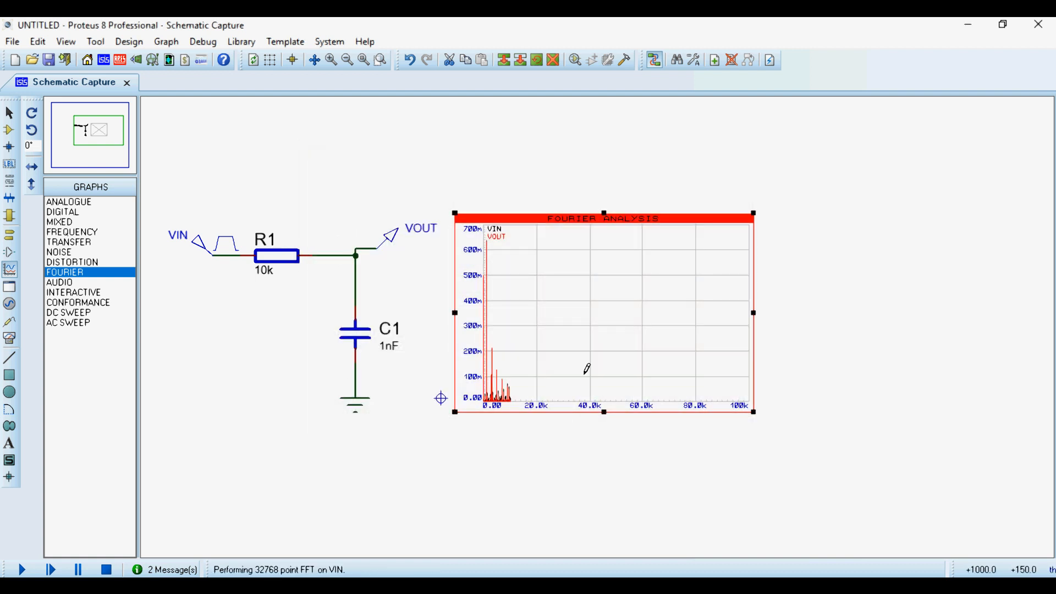
# Maximize the Fourier graph and examine the high-frequency harmonics closely, narrowing in on the VIN and VOUT peaks at 85 kHz
pyautogui.rightClick(605, 385)
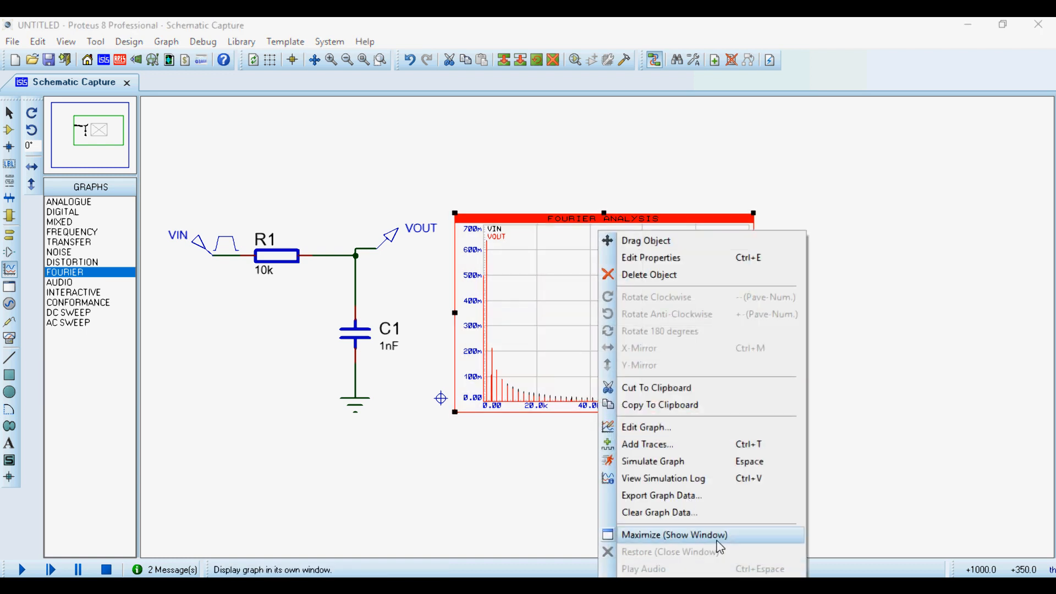
pyautogui.click(719, 542)
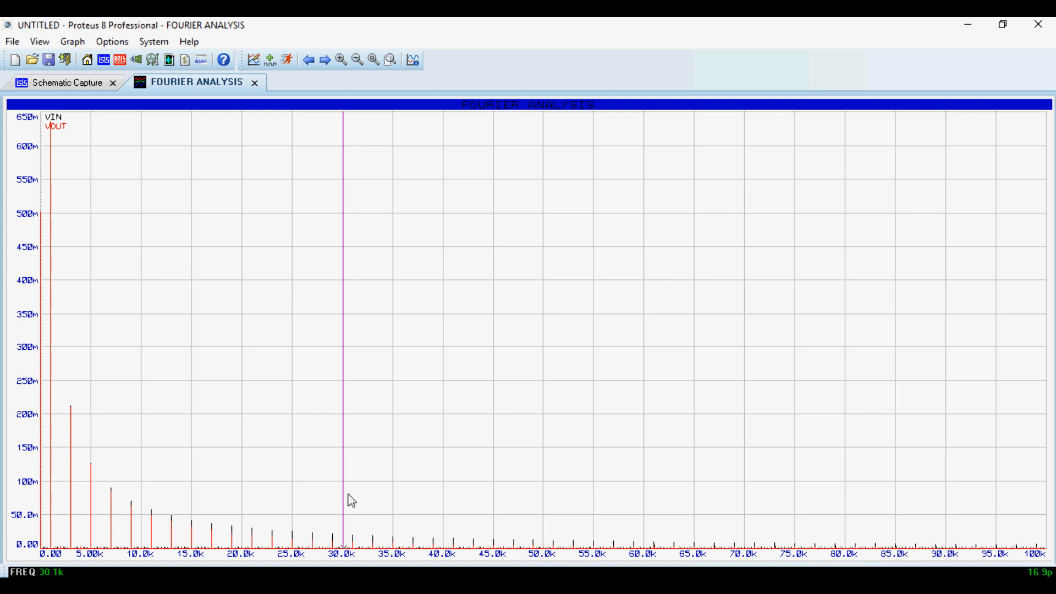
pyautogui.scroll(1, 742, 553)
pyautogui.scroll(-1, 601, 349)
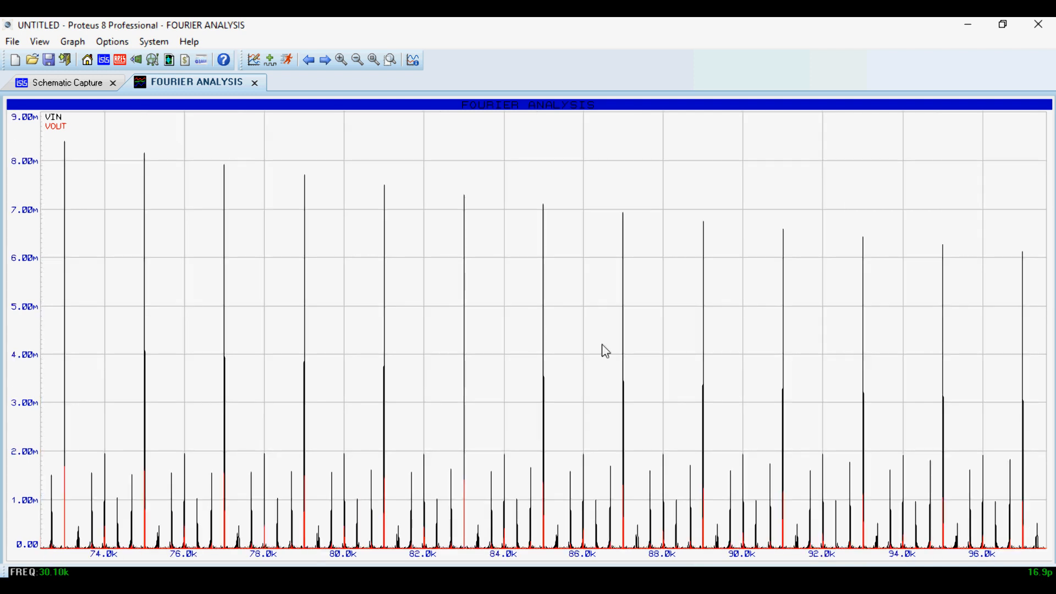
pyautogui.scroll(-1, 837, 469)
pyautogui.click(905, 547)
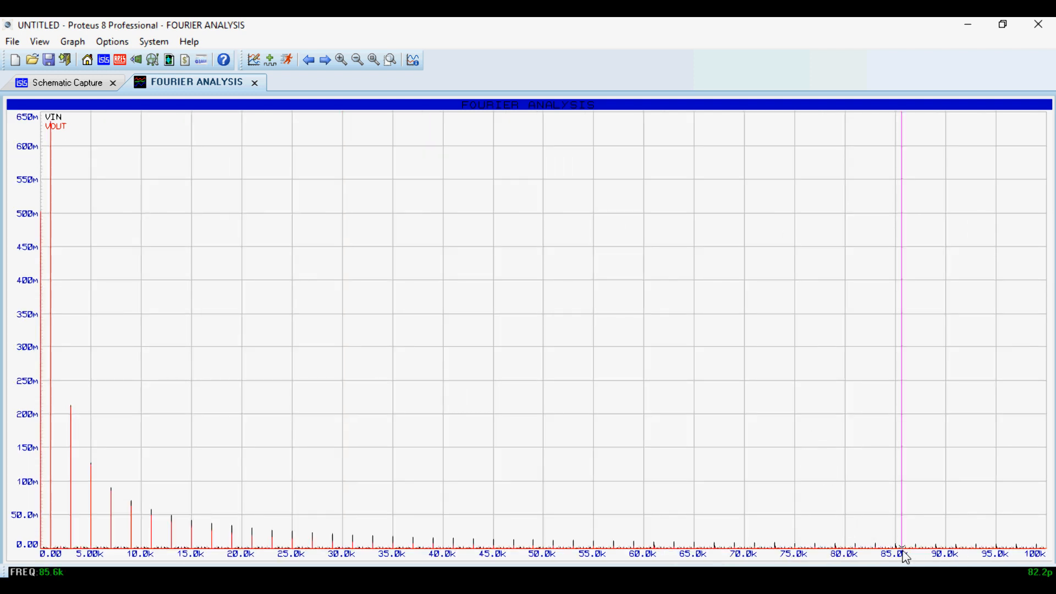
pyautogui.scroll(1, 913, 550)
pyautogui.scroll(1, 531, 334)
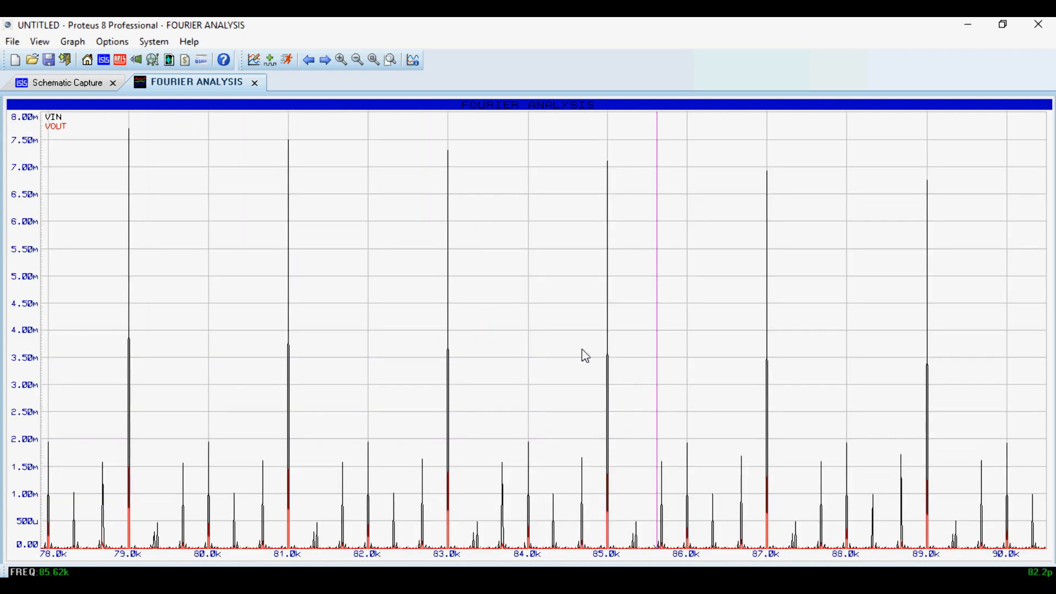
pyautogui.scroll(1, 550, 351)
pyautogui.scroll(1, 521, 347)
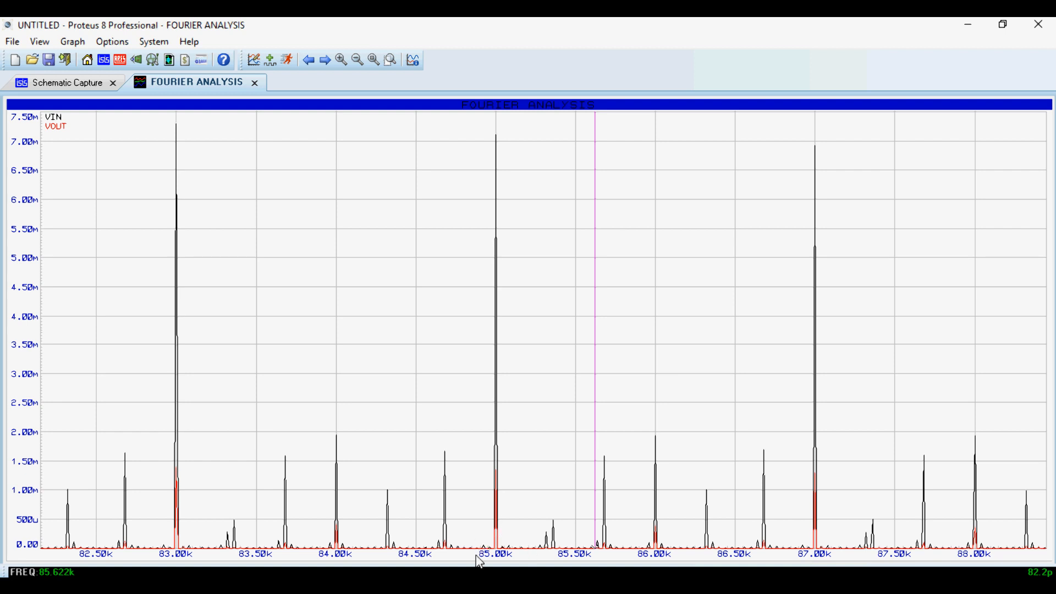
pyautogui.scroll(1, 530, 337)
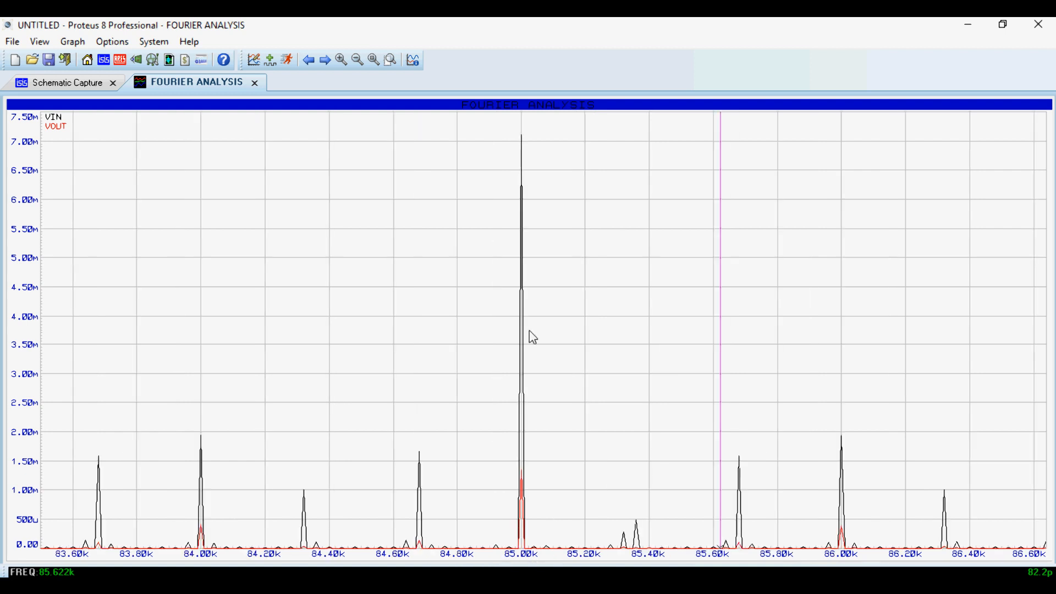
pyautogui.scroll(1, 534, 358)
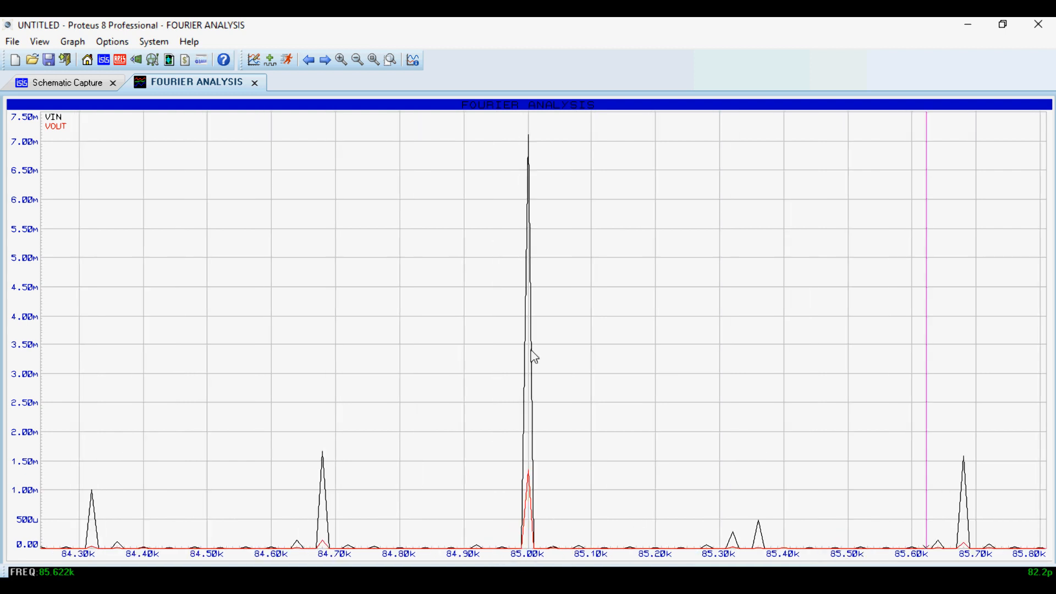
# Measure the VOUT and VIN peaks at 85 kHz with the graph cursor, then close the maximized graph window
pyautogui.click(530, 486)
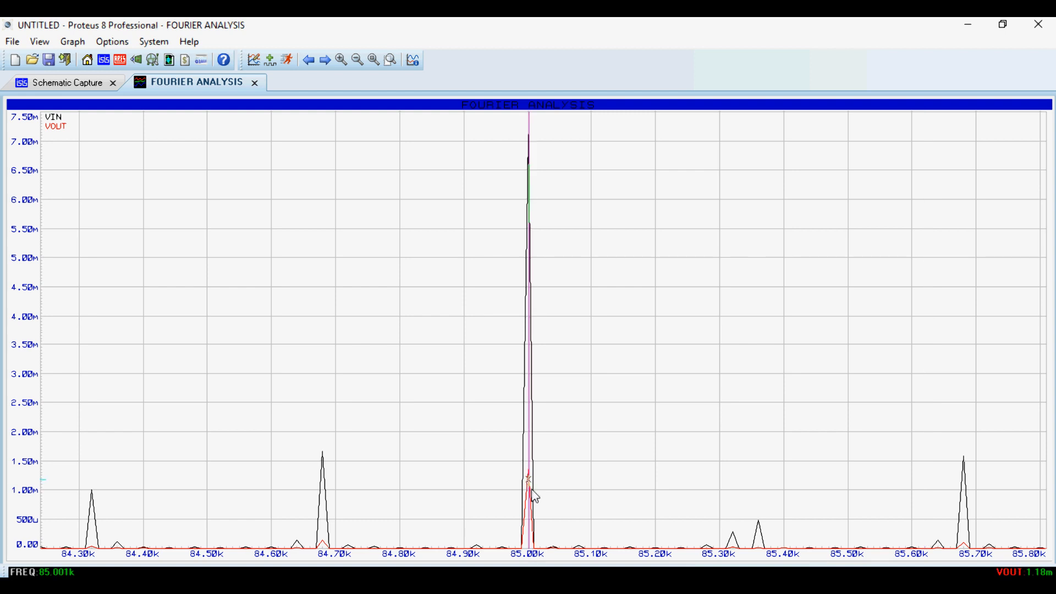
pyautogui.scroll(-1, 532, 495)
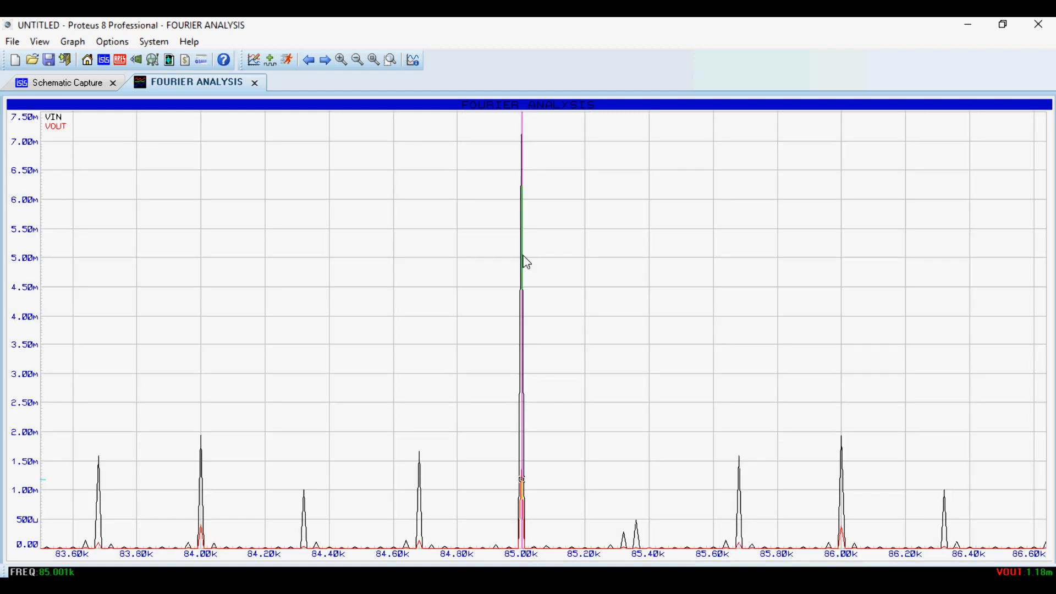
pyautogui.click(519, 124)
pyautogui.scroll(-5, 532, 245)
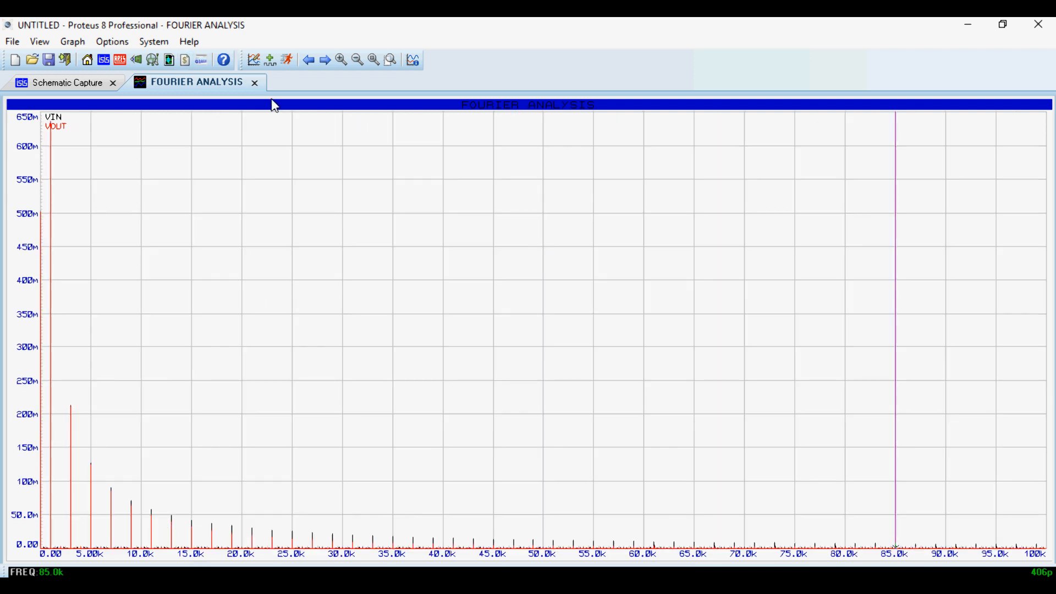
pyautogui.click(254, 83)
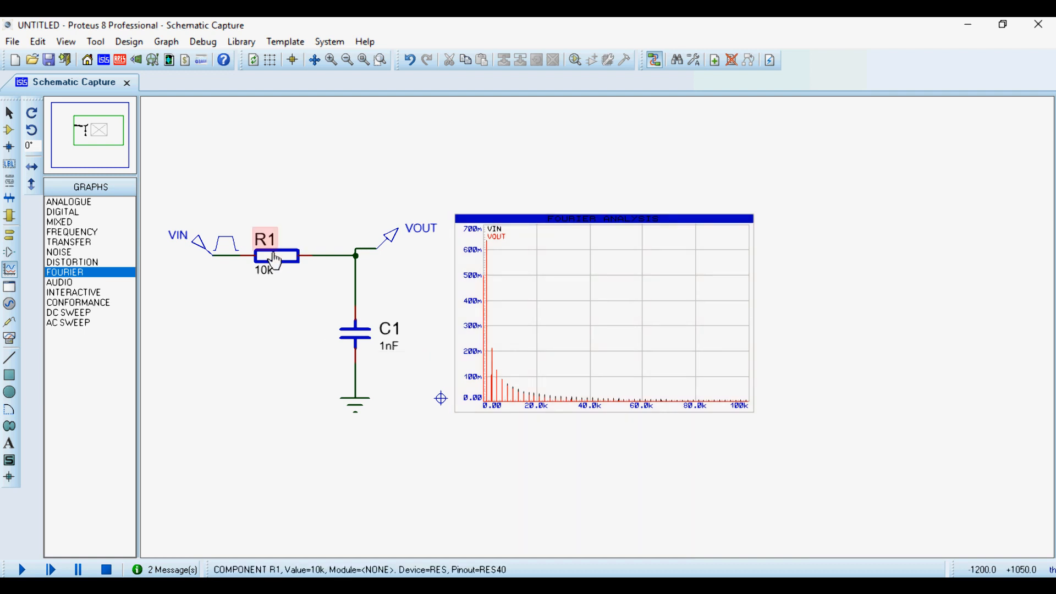
# Set resistor R1's resistance to 100k and simulate the Fourier graph again
pyautogui.click(277, 259)
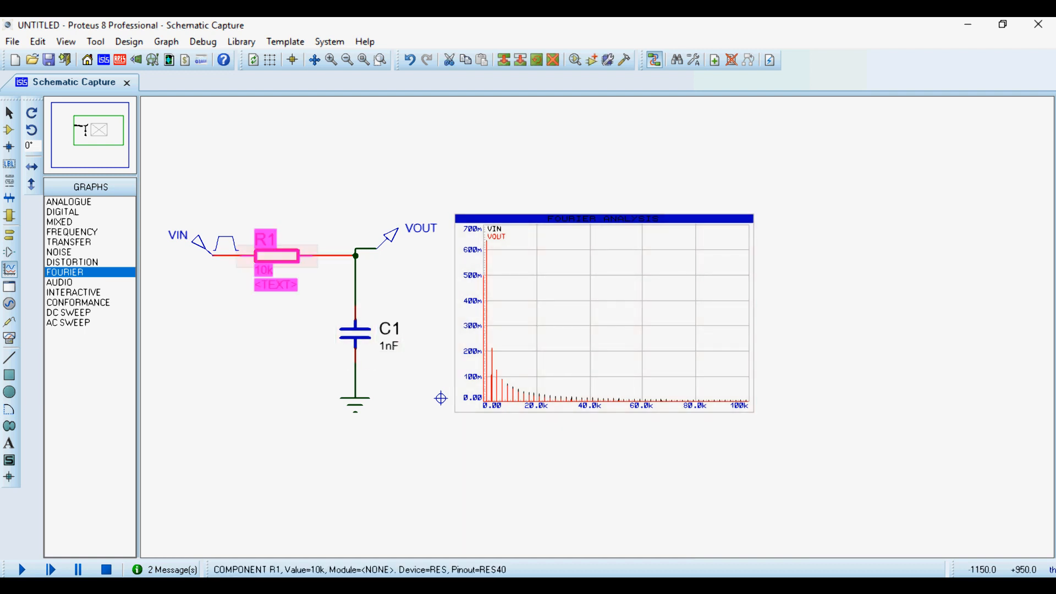
pyautogui.doubleClick(277, 260)
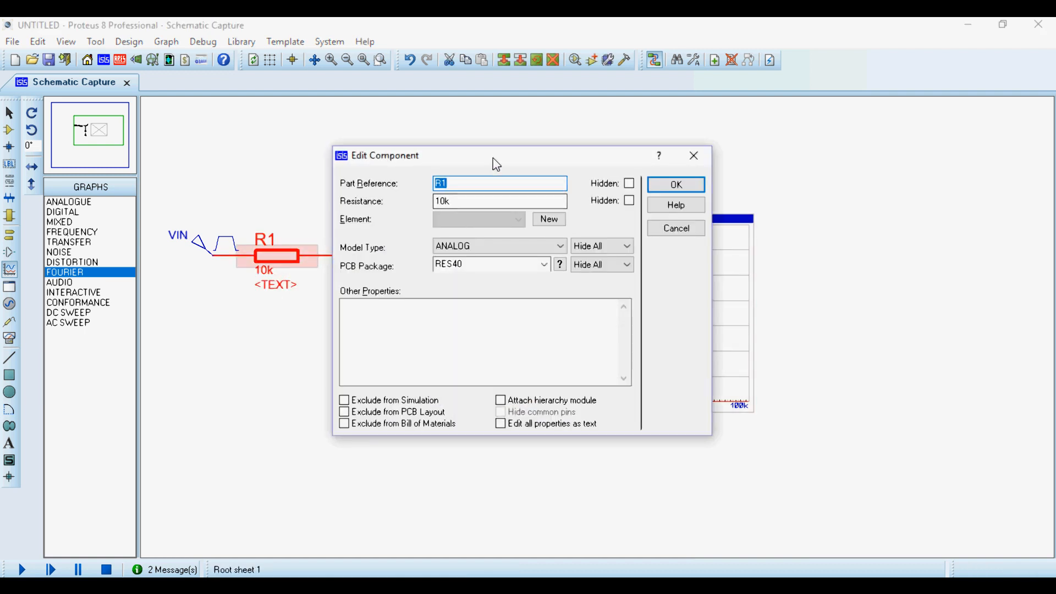
pyautogui.moveTo(497, 164); pyautogui.dragTo(688, 297)
pyautogui.click(637, 334)
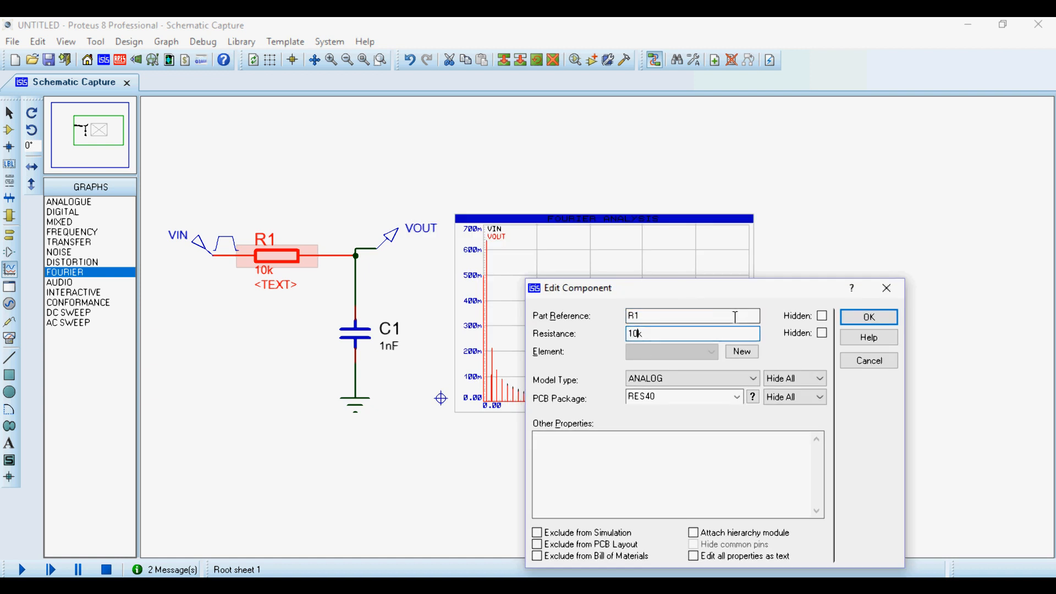
pyautogui.click(869, 317)
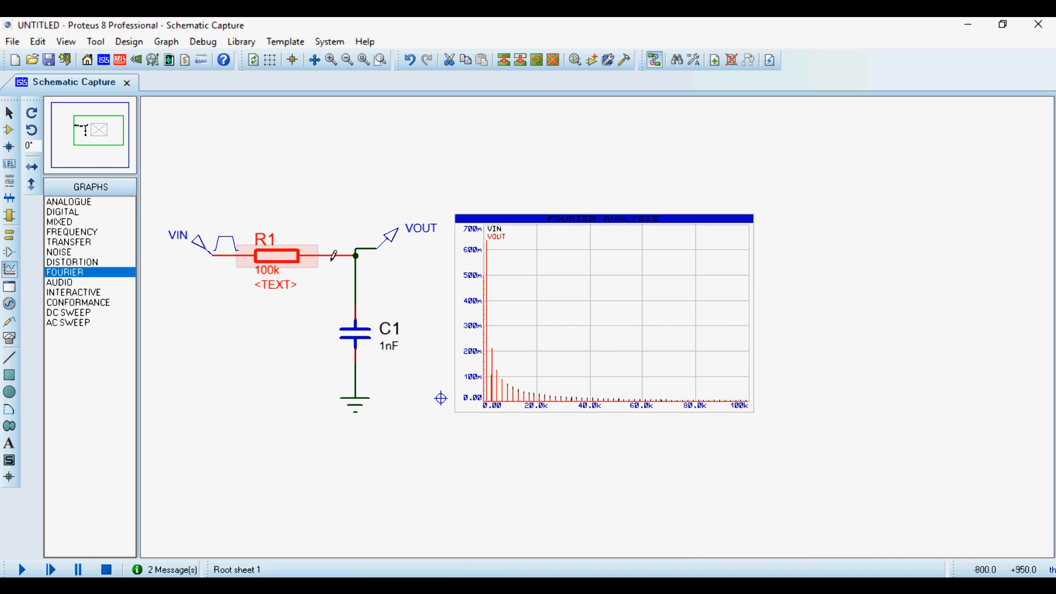
pyautogui.click(419, 438)
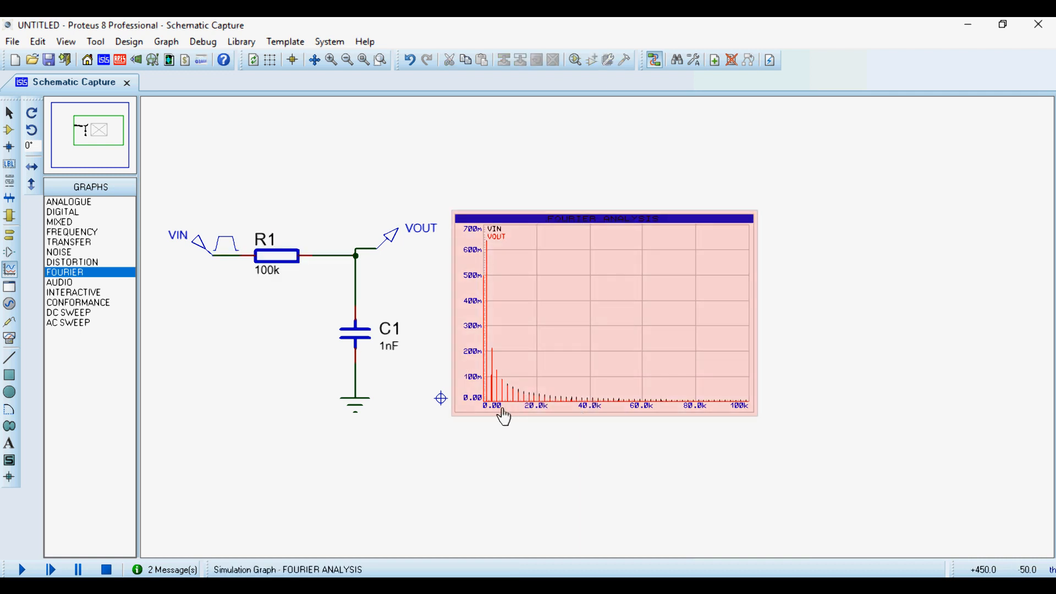
pyautogui.click(550, 382)
pyautogui.press('space')
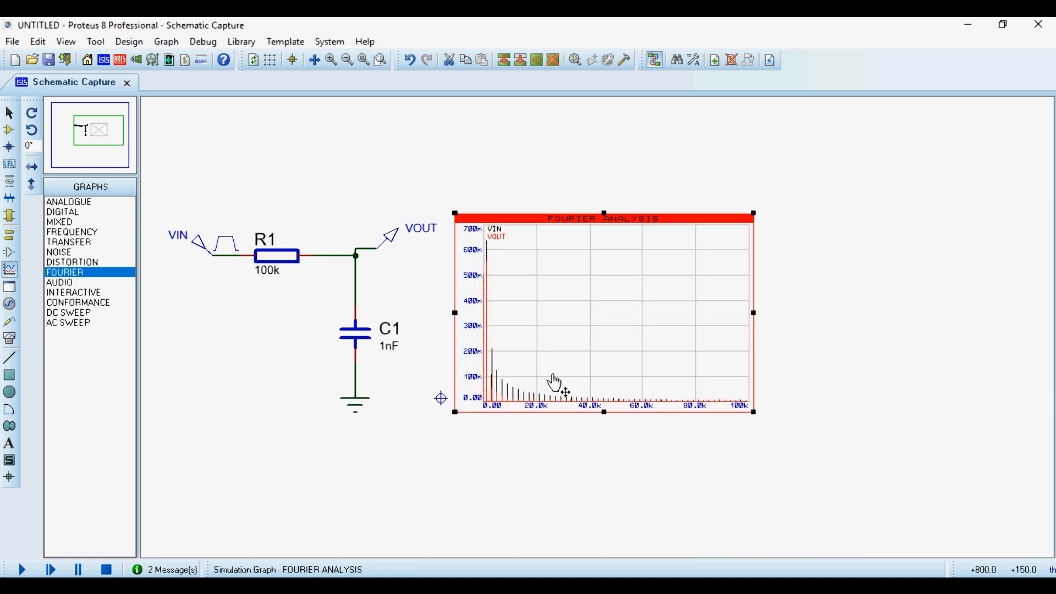
# Maximize the Fourier graph, compare the VIN and VOUT amplitudes at the low-frequency harmonics, and close the graph window
pyautogui.rightClick(553, 380)
pyautogui.click(632, 535)
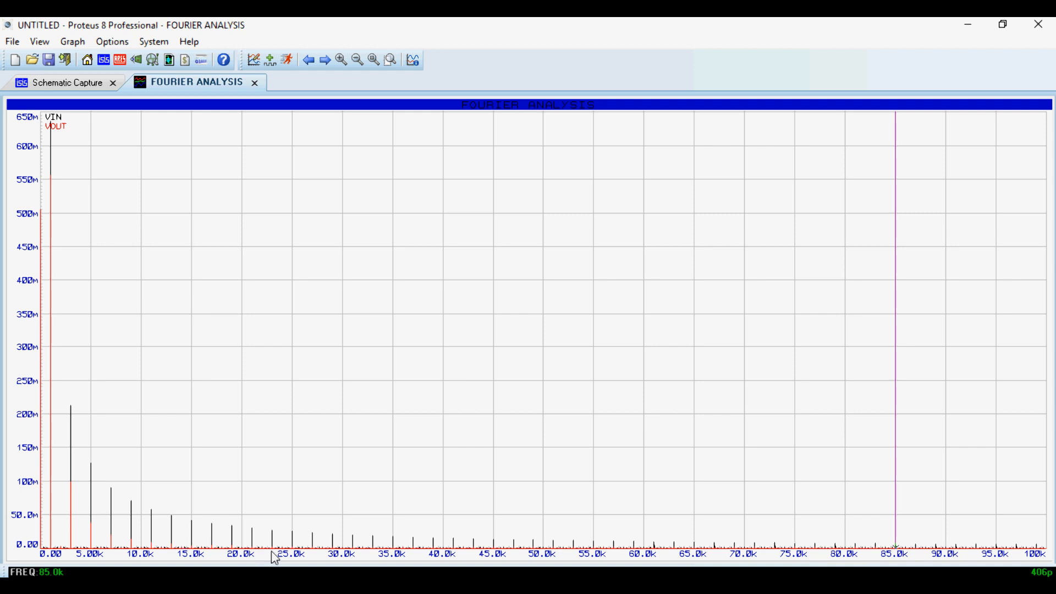
pyautogui.scroll(2, 110, 520)
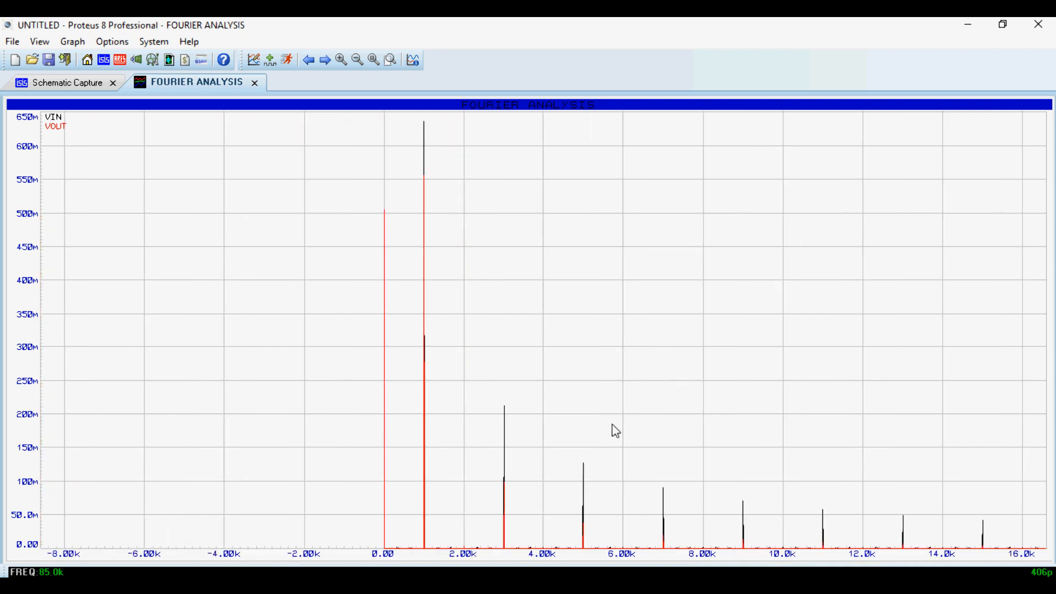
pyautogui.scroll(2, 585, 484)
pyautogui.scroll(-4, 530, 337)
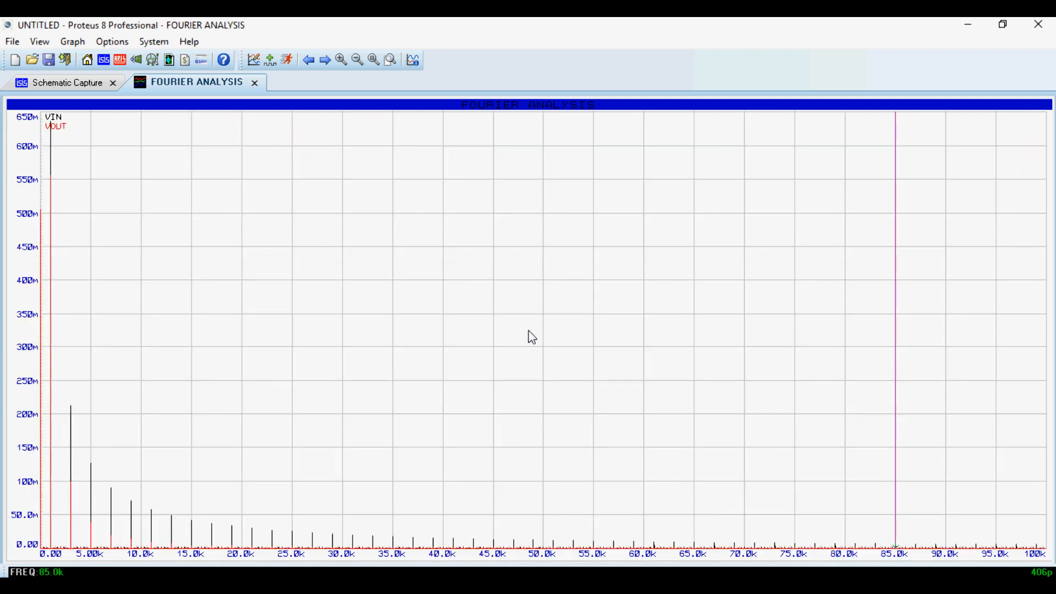
pyautogui.click(255, 82)
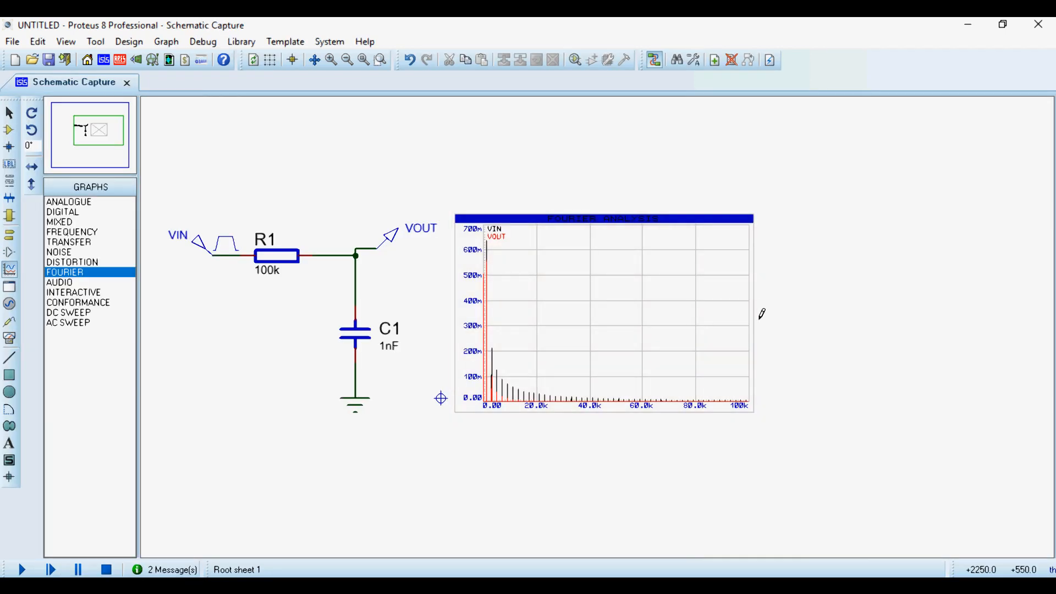